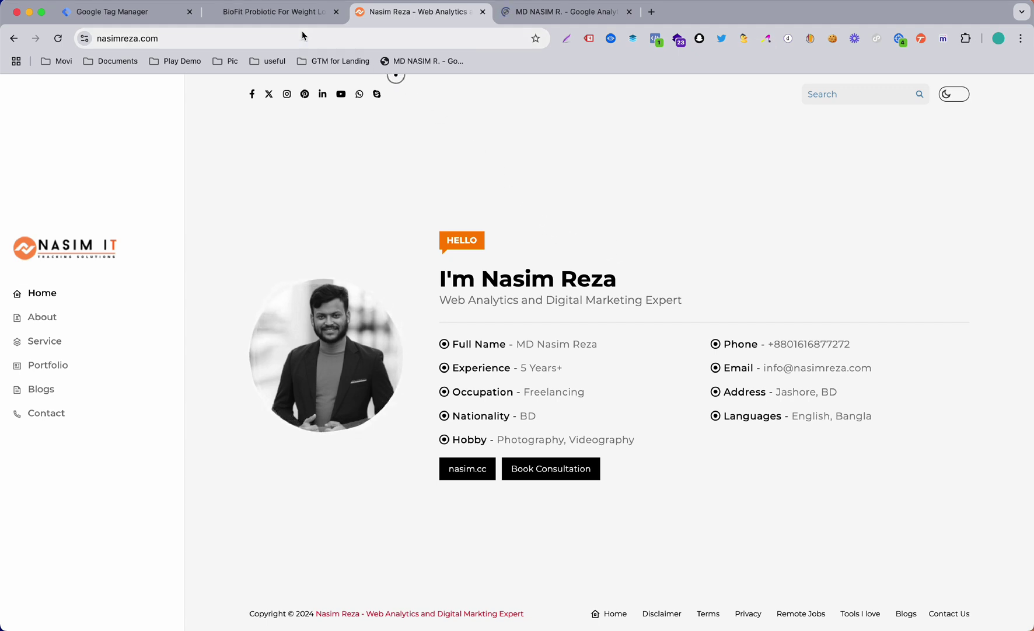
# Step: Browse the MitoBoost landing page and the freelancer profile page in the other tabs
pyautogui.click(291, 18)
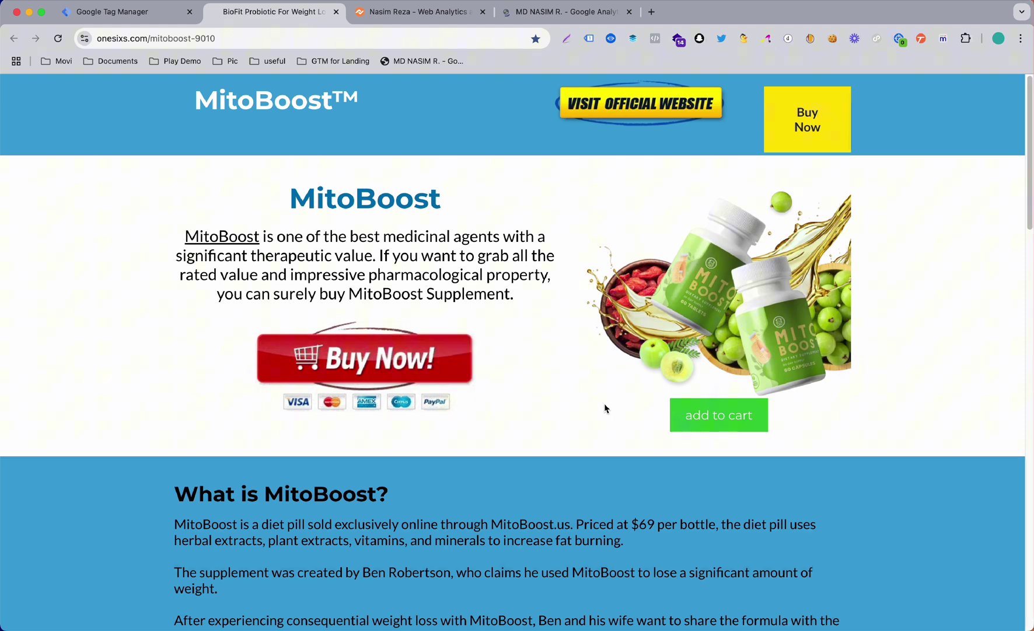
pyautogui.click(506, 13)
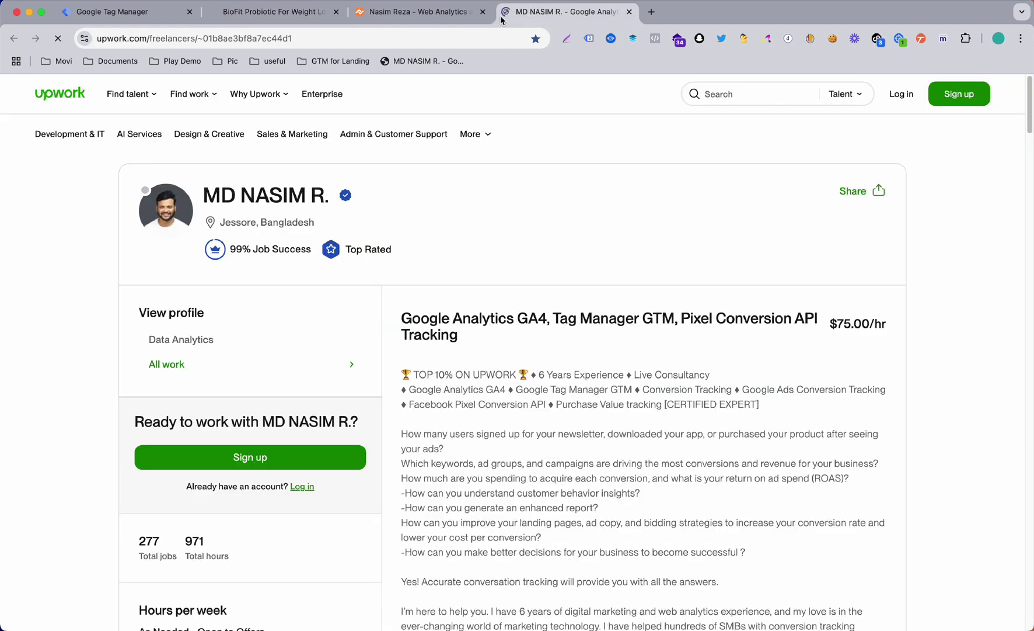
pyautogui.click(425, 9)
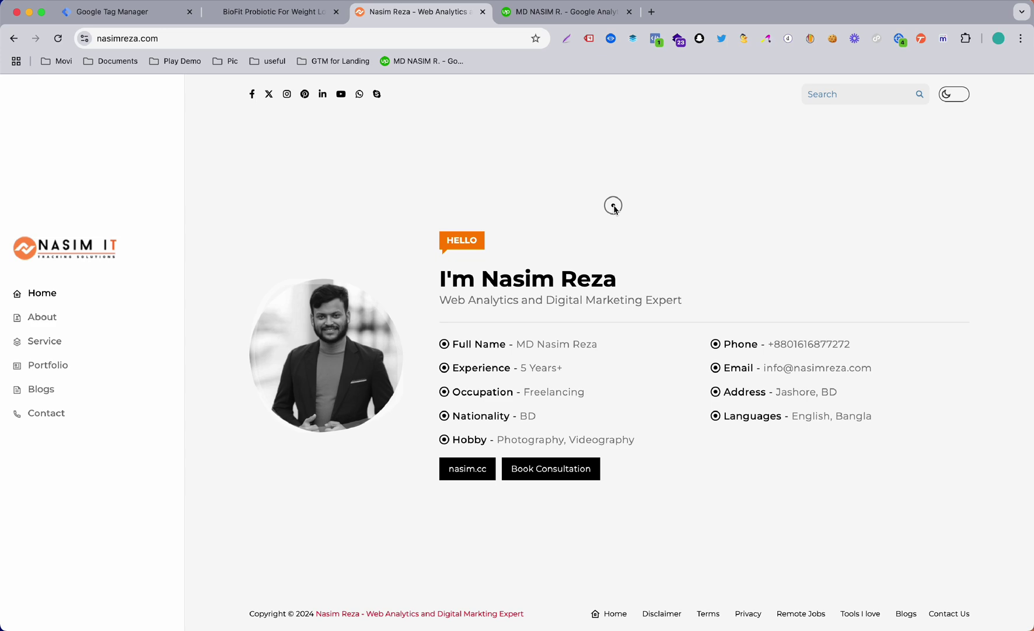
pyautogui.click(566, 11)
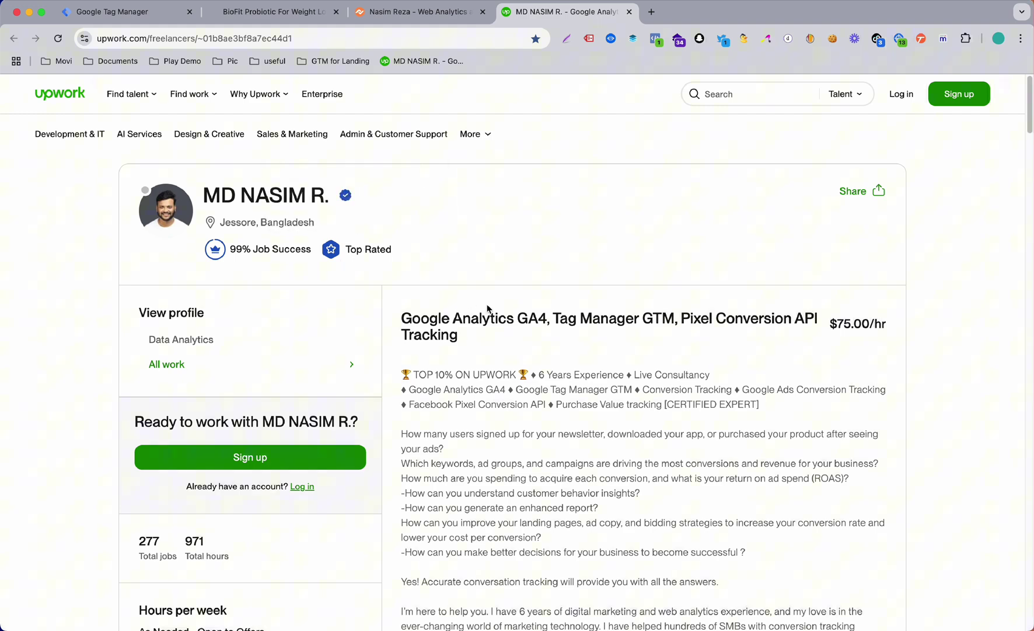
pyautogui.scroll(-2, 487, 304)
pyautogui.scroll(2, 487, 304)
pyautogui.click(404, 13)
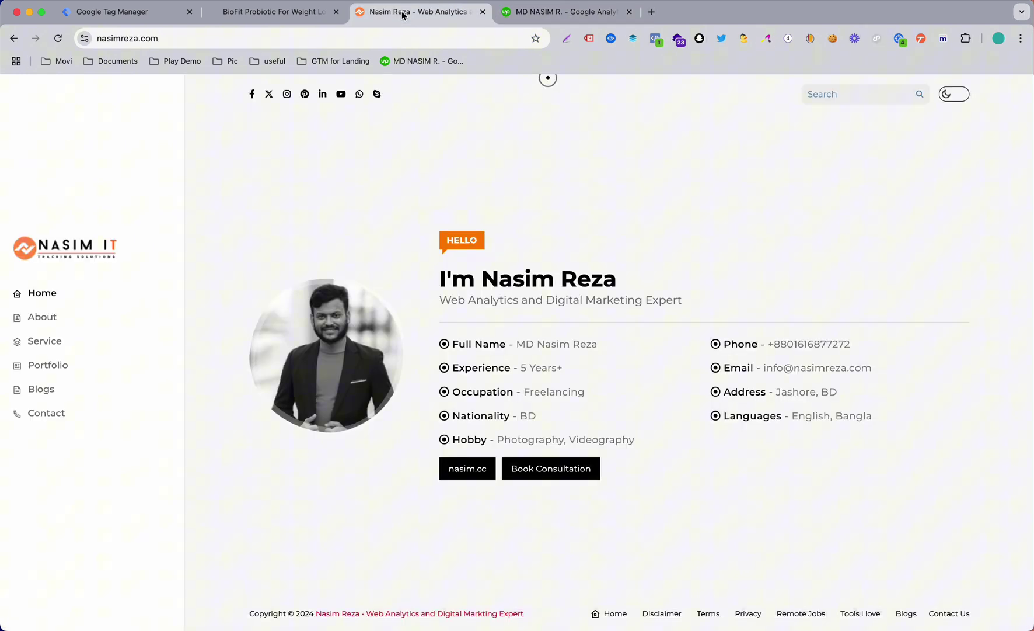
# Step: Compare the empty Tag Manager Triggers page with the MitoBoost landing page
pyautogui.click(97, 21)
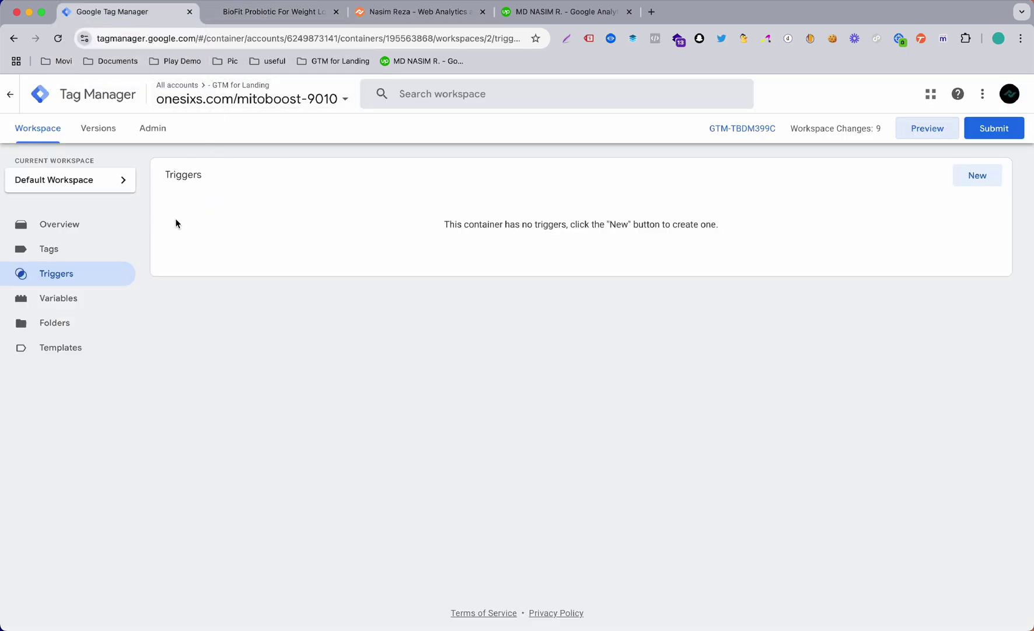
pyautogui.click(273, 11)
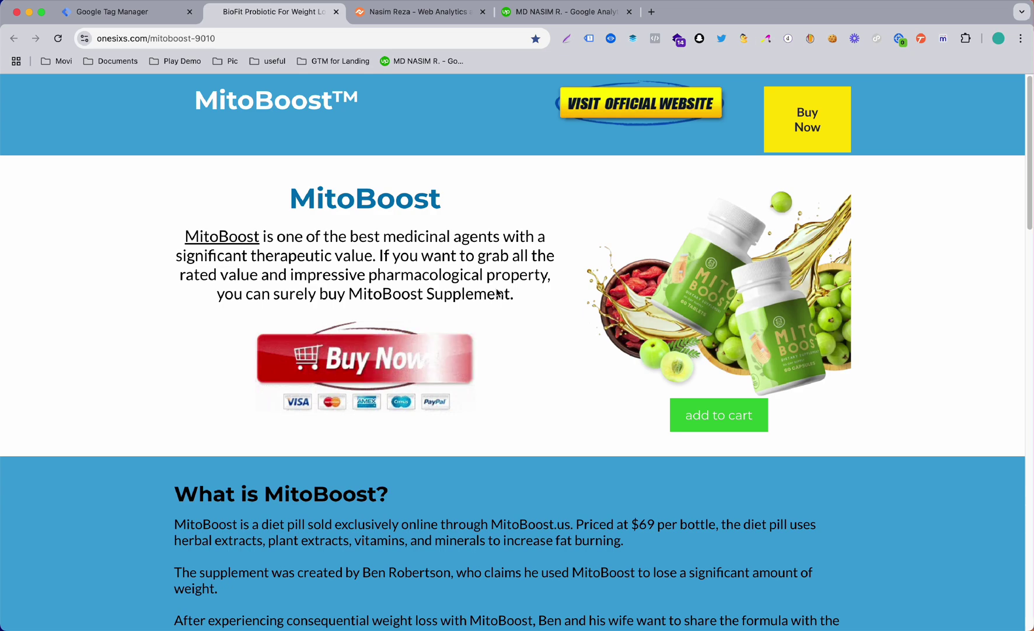
pyautogui.scroll(-7, 498, 292)
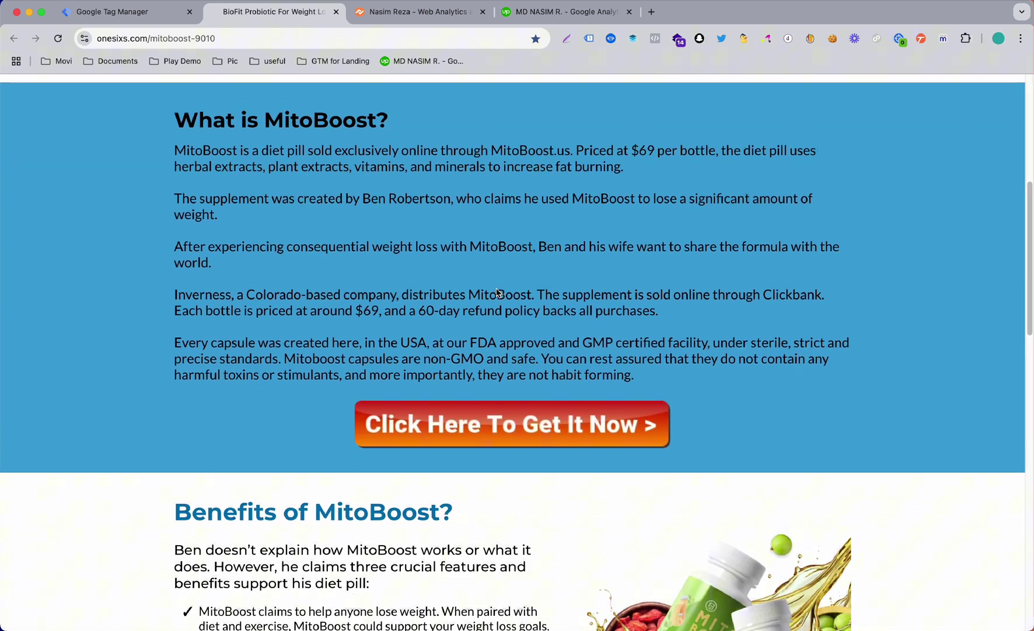
pyautogui.scroll(-3, 496, 288)
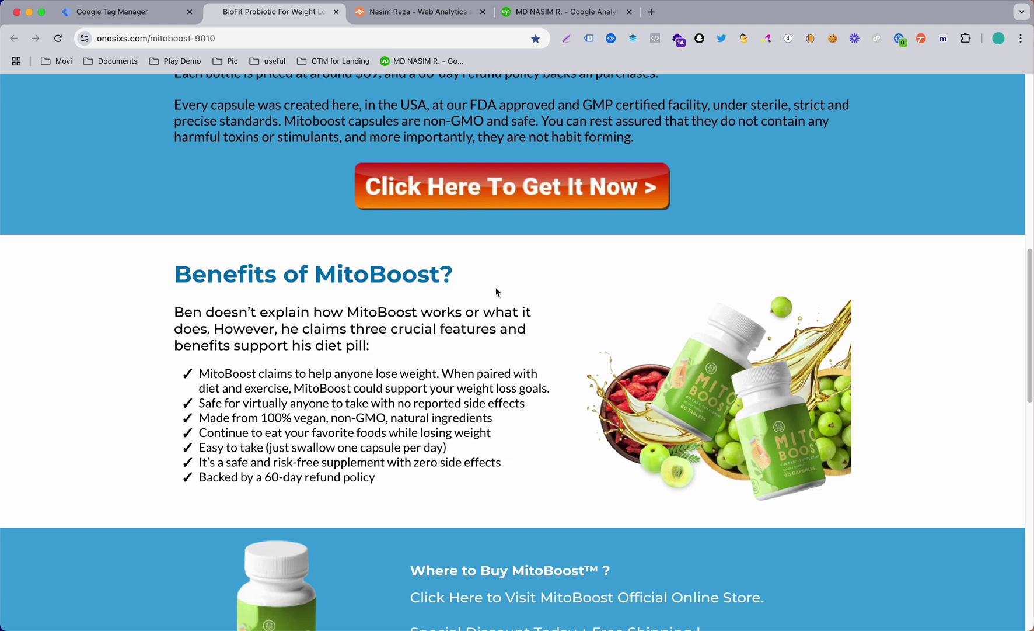
pyautogui.scroll(4, 496, 287)
pyautogui.scroll(6, 497, 292)
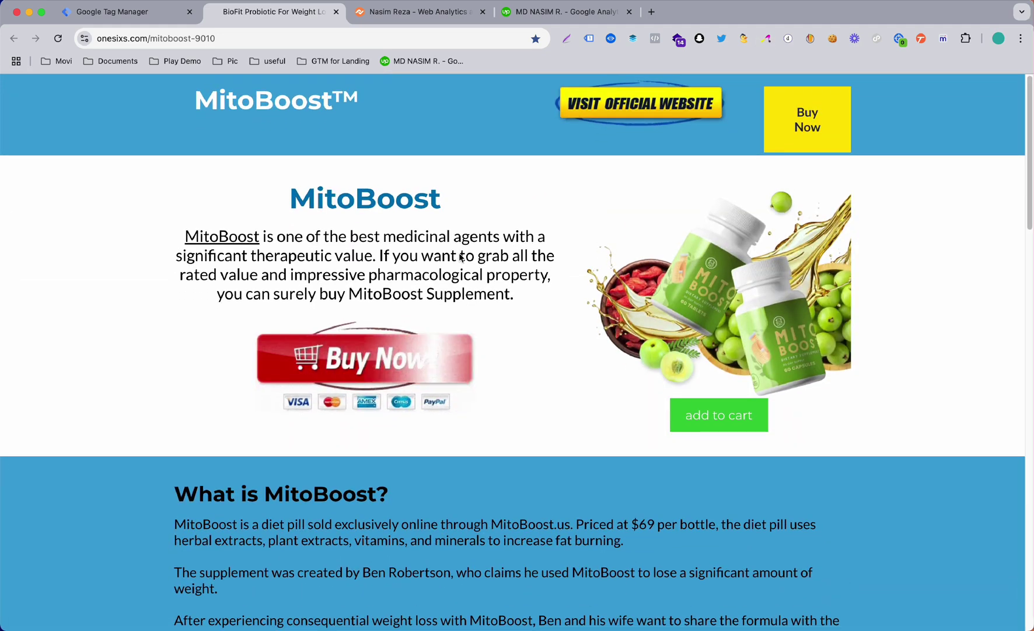
# Step: Return to the Tag Manager workspace and view, then close, the container's installation code
pyautogui.click(173, 21)
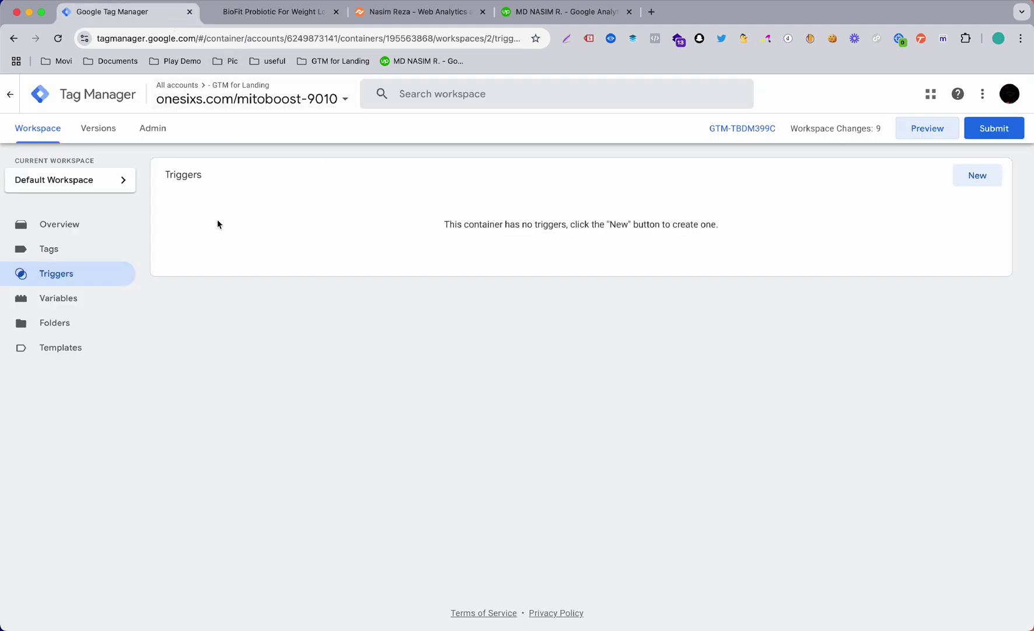
pyautogui.click(287, 17)
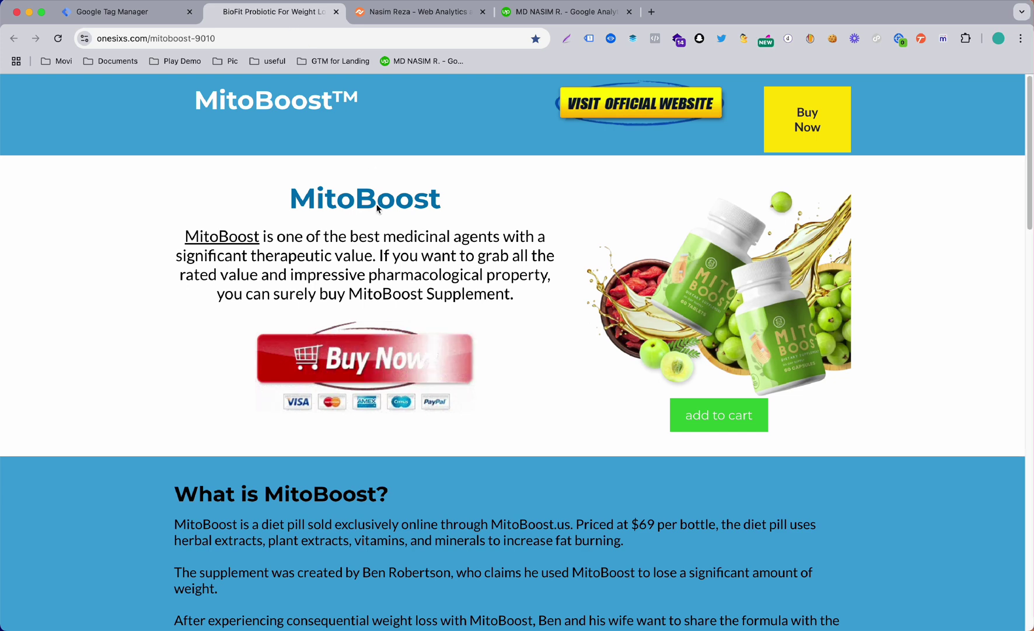
pyautogui.click(108, 12)
pyautogui.click(731, 130)
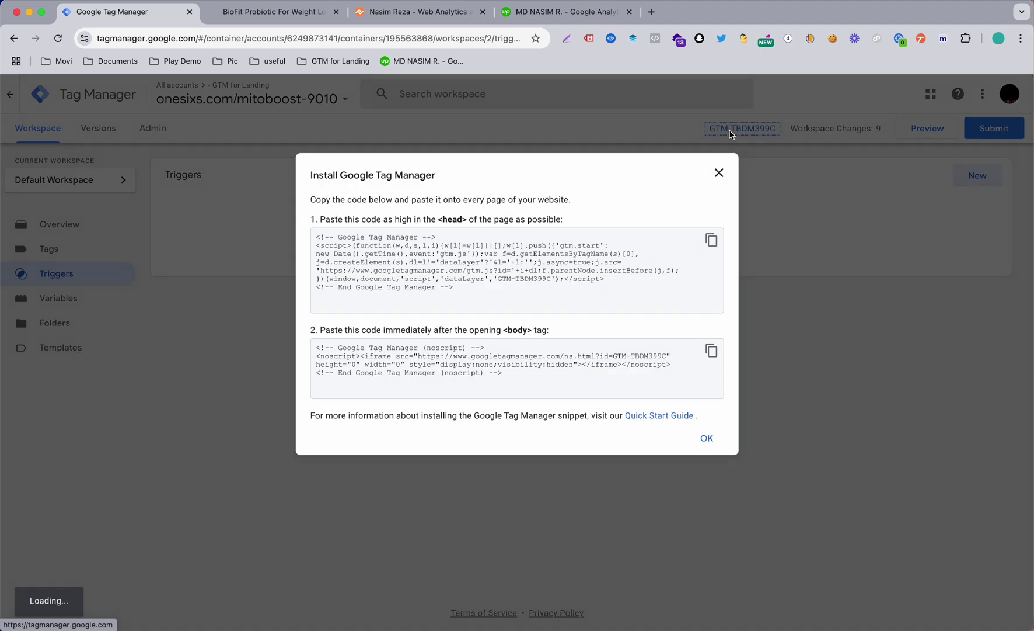
pyautogui.click(719, 172)
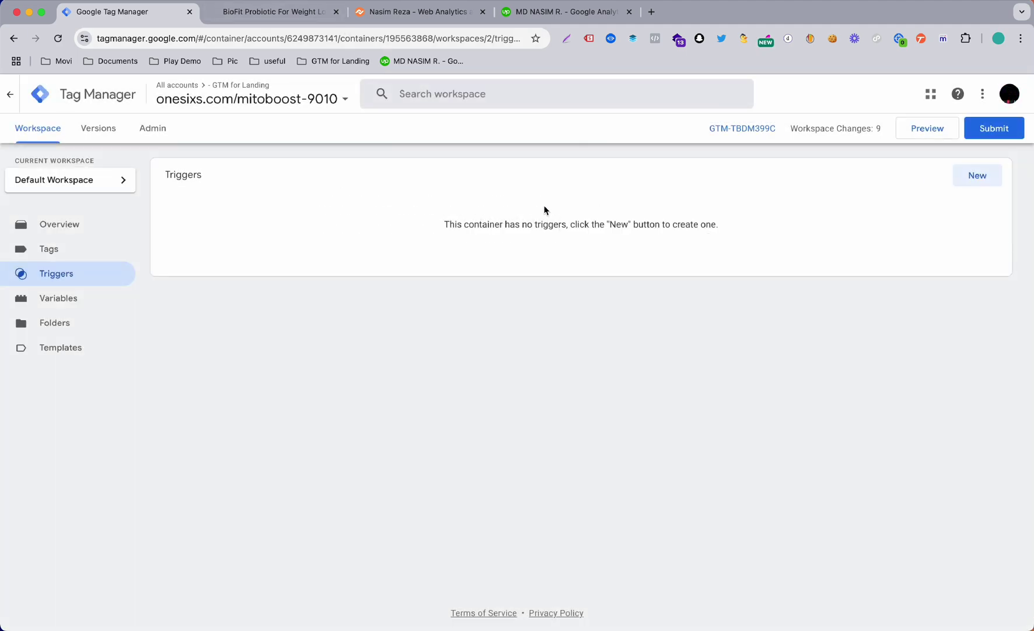
# Step: Launch GTM preview and connect Tag Assistant to the onesixs.com MitoBoost page
pyautogui.click(926, 131)
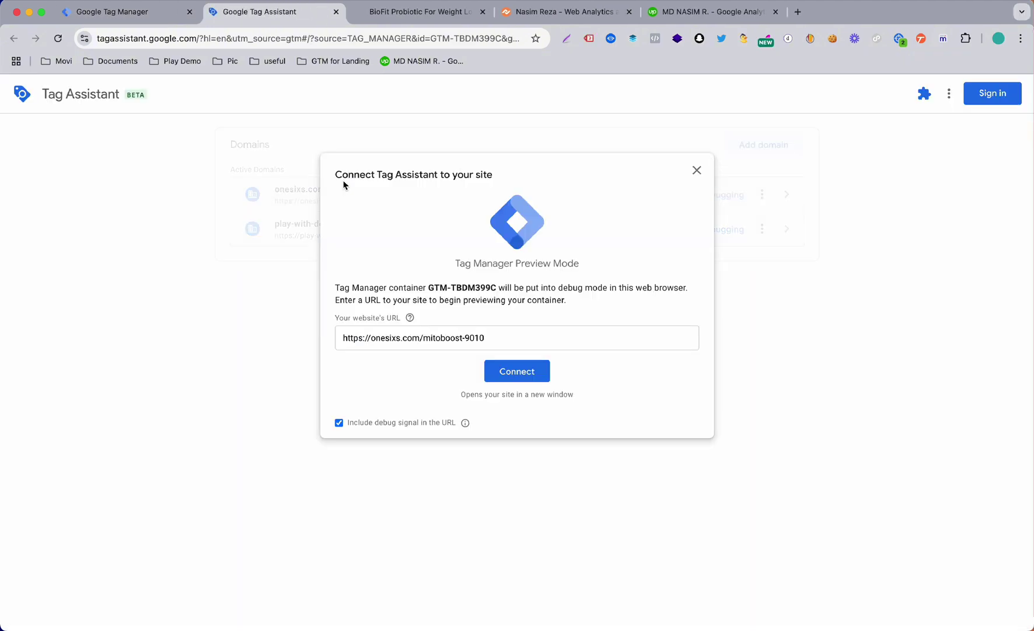
pyautogui.click(533, 375)
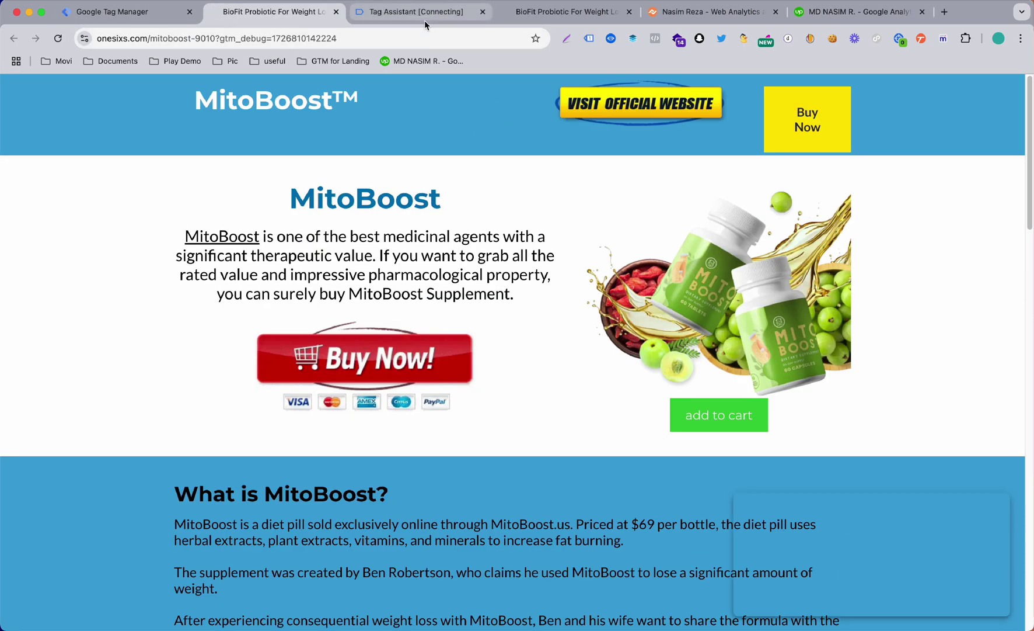
pyautogui.click(425, 19)
pyautogui.click(516, 300)
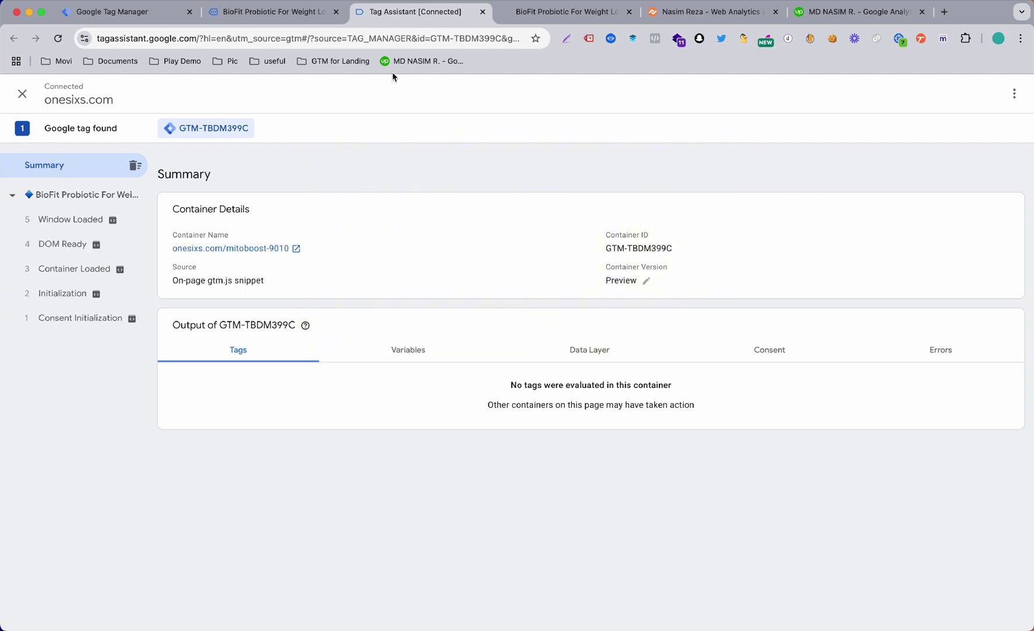
pyautogui.click(270, 12)
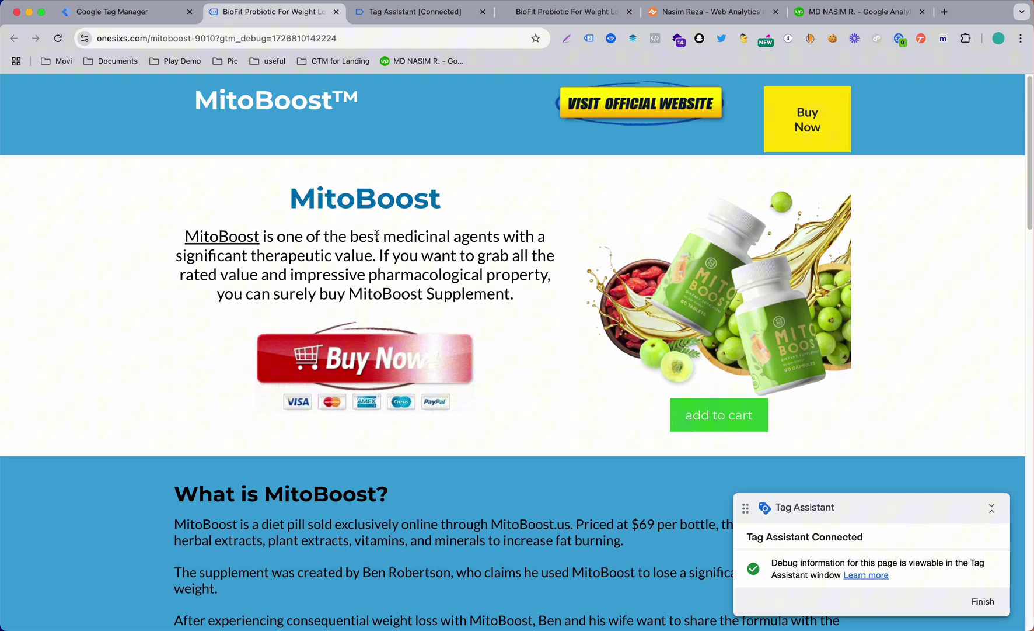
pyautogui.scroll(-3, 377, 235)
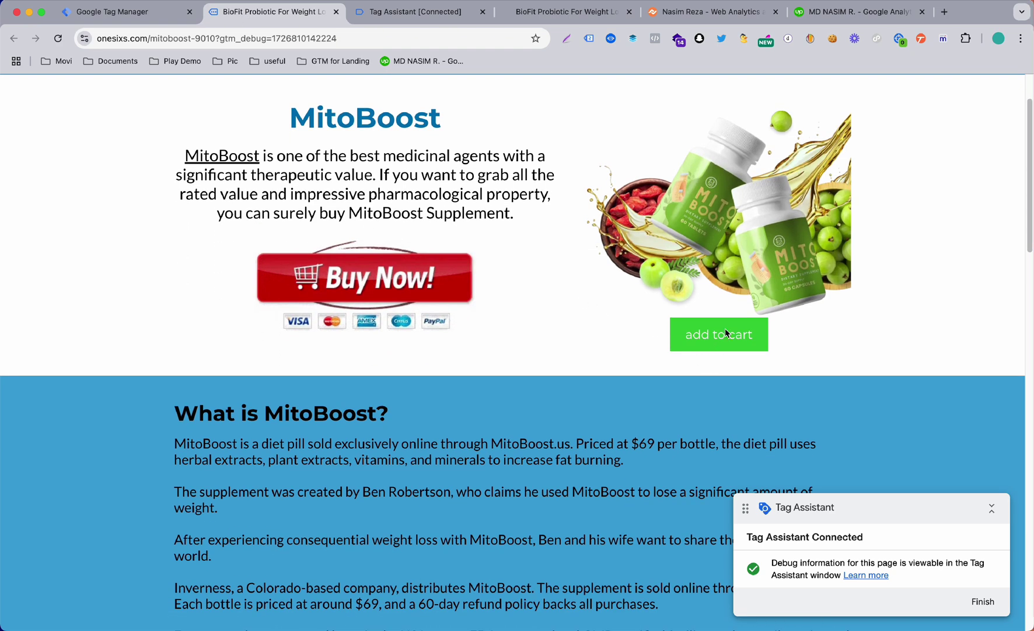
pyautogui.scroll(3, 725, 333)
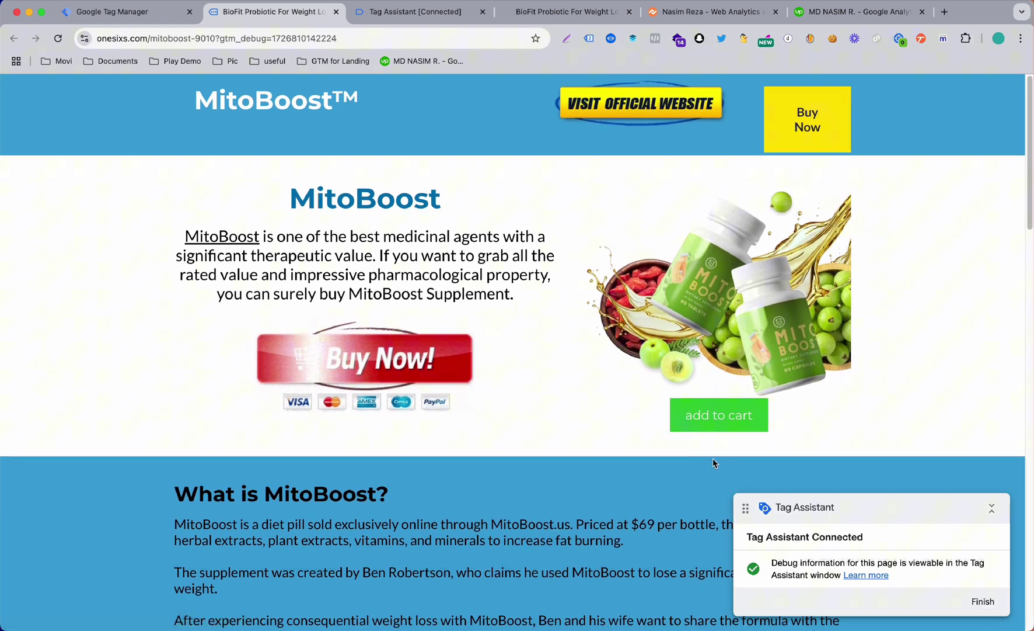
pyautogui.scroll(-7, 368, 351)
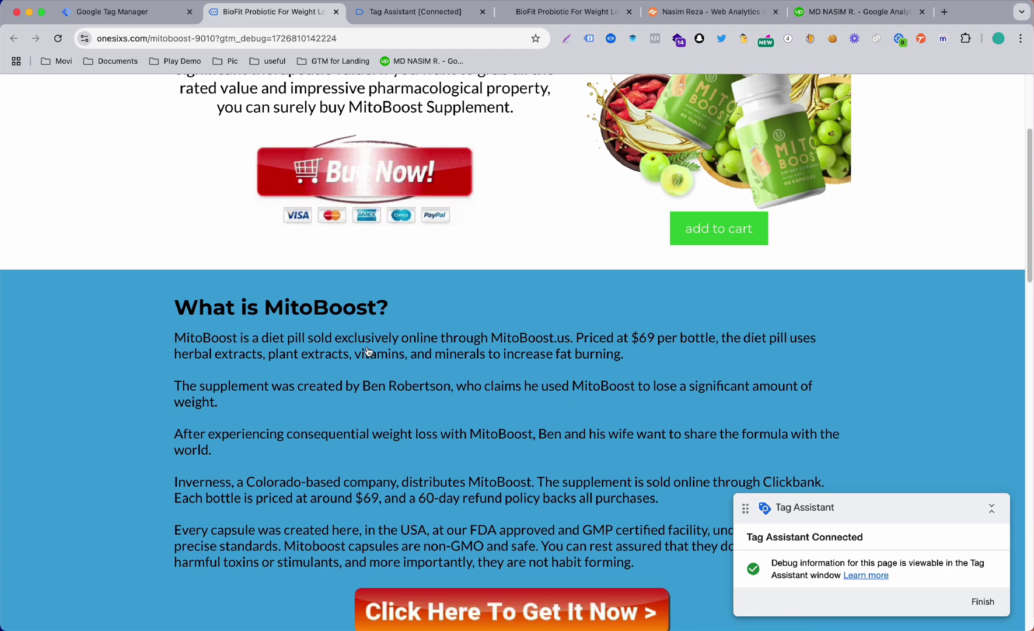
pyautogui.scroll(-12, 368, 350)
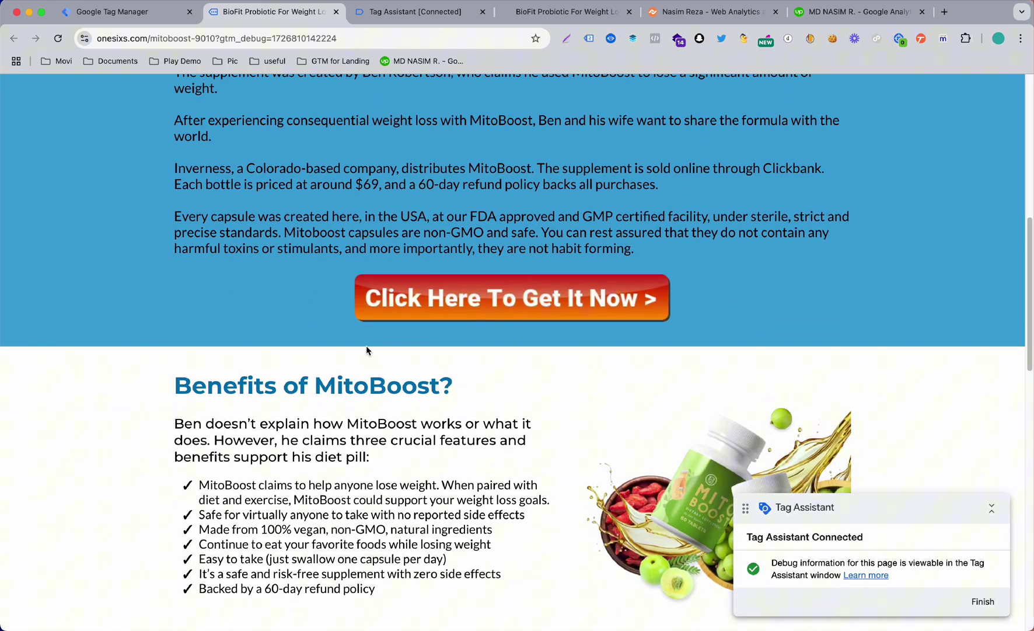
pyautogui.scroll(12, 366, 349)
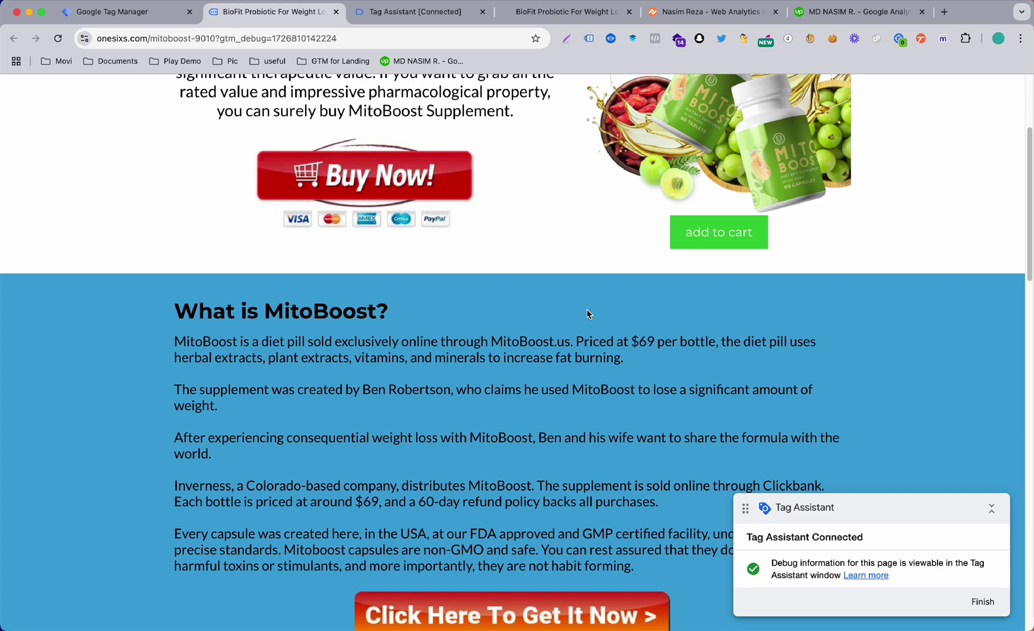
pyautogui.scroll(5, 693, 295)
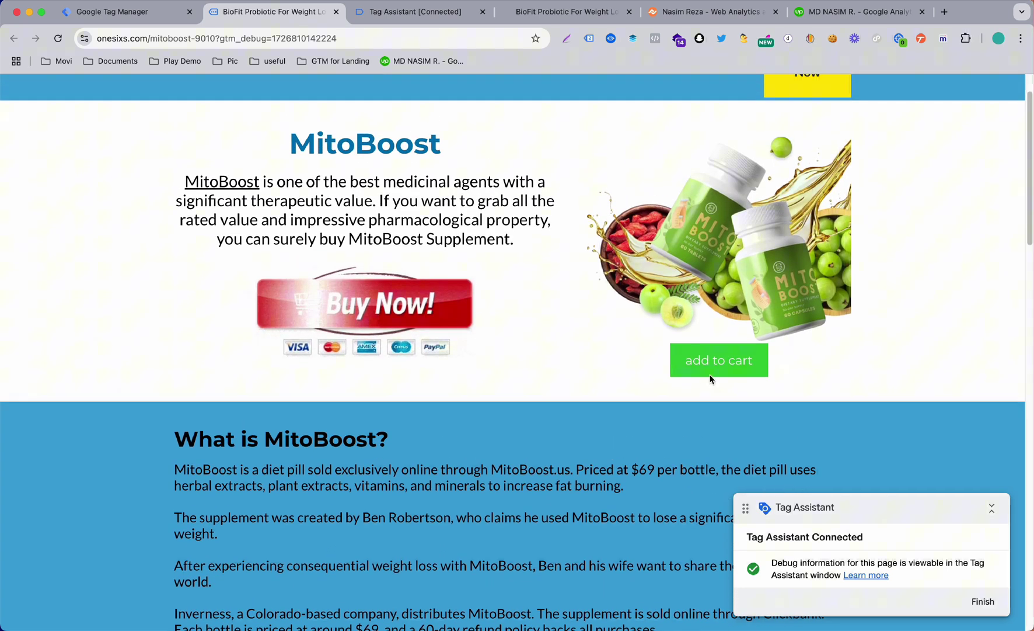
pyautogui.scroll(2, 725, 363)
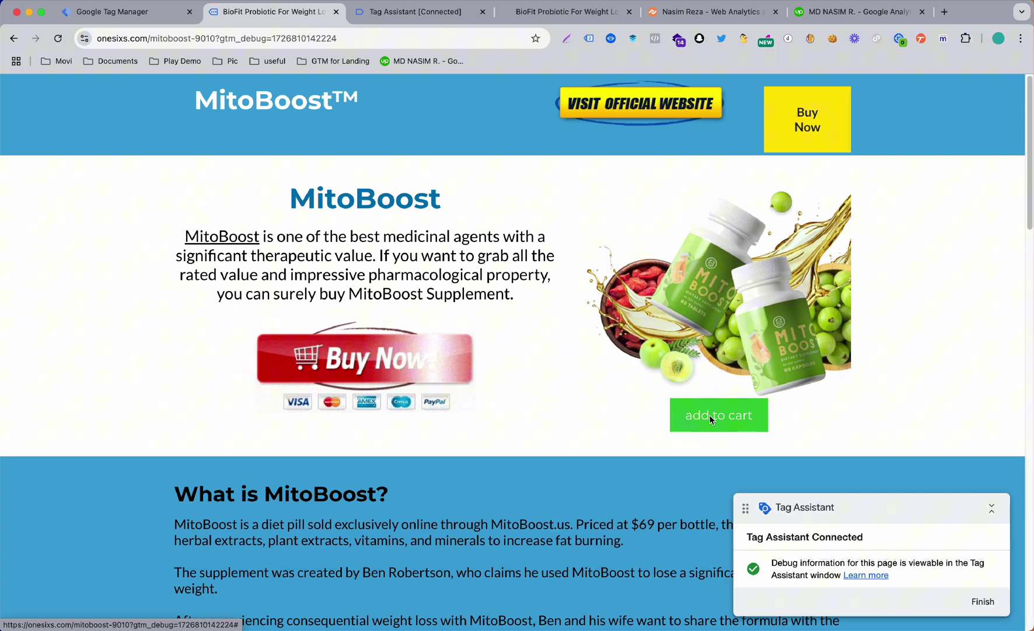
pyautogui.click(170, 12)
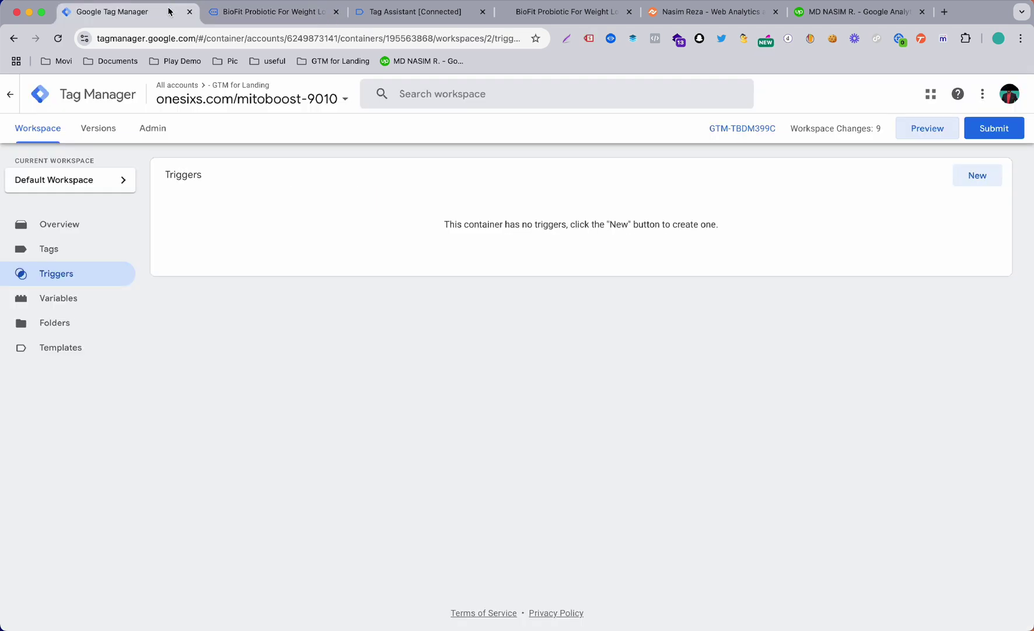
pyautogui.click(399, 11)
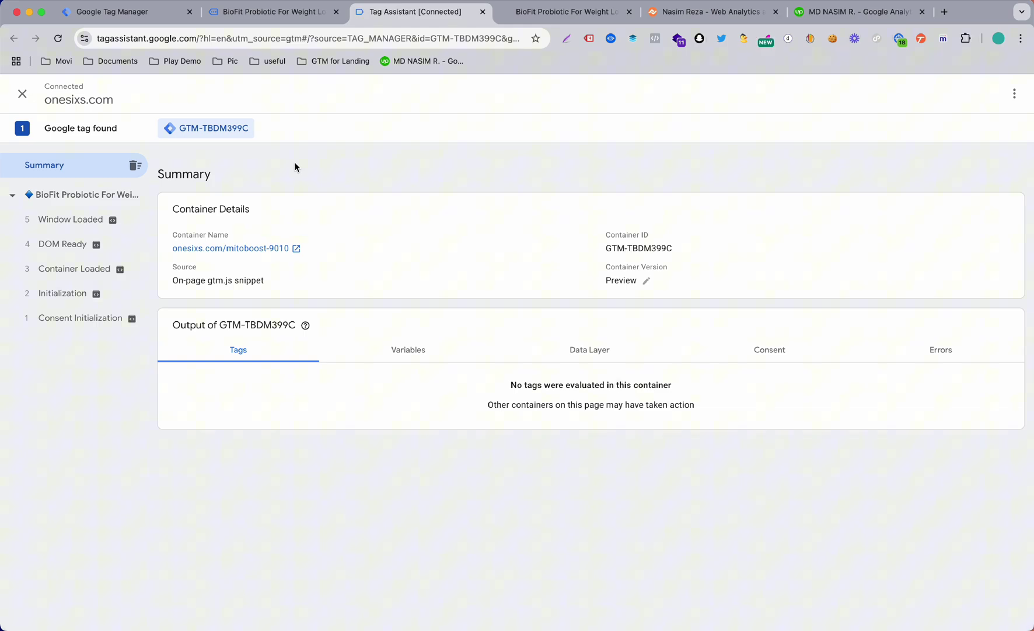
pyautogui.click(275, 18)
pyautogui.click(86, 16)
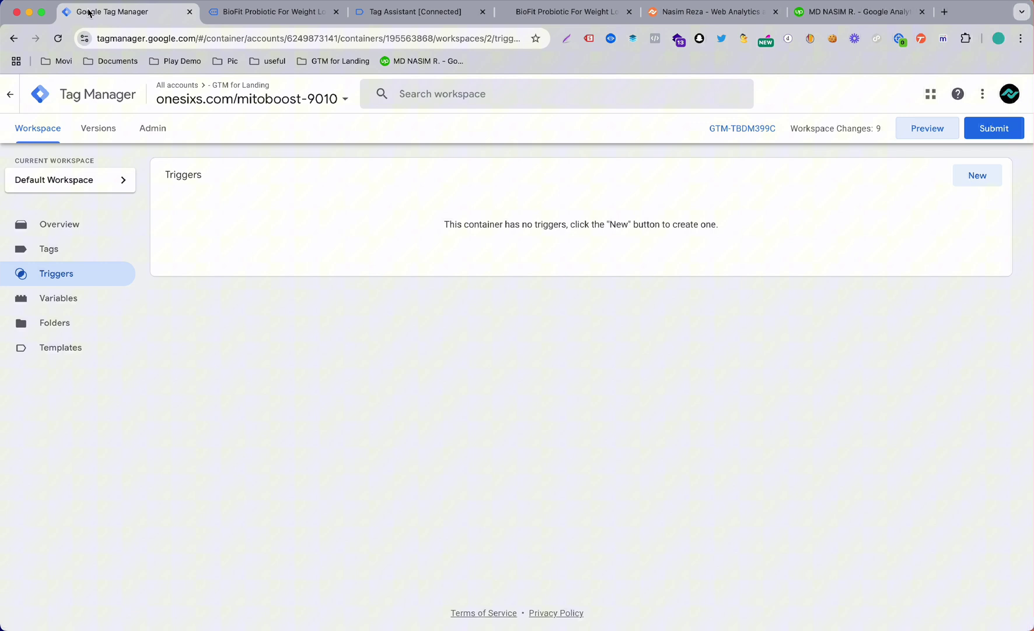
pyautogui.click(77, 301)
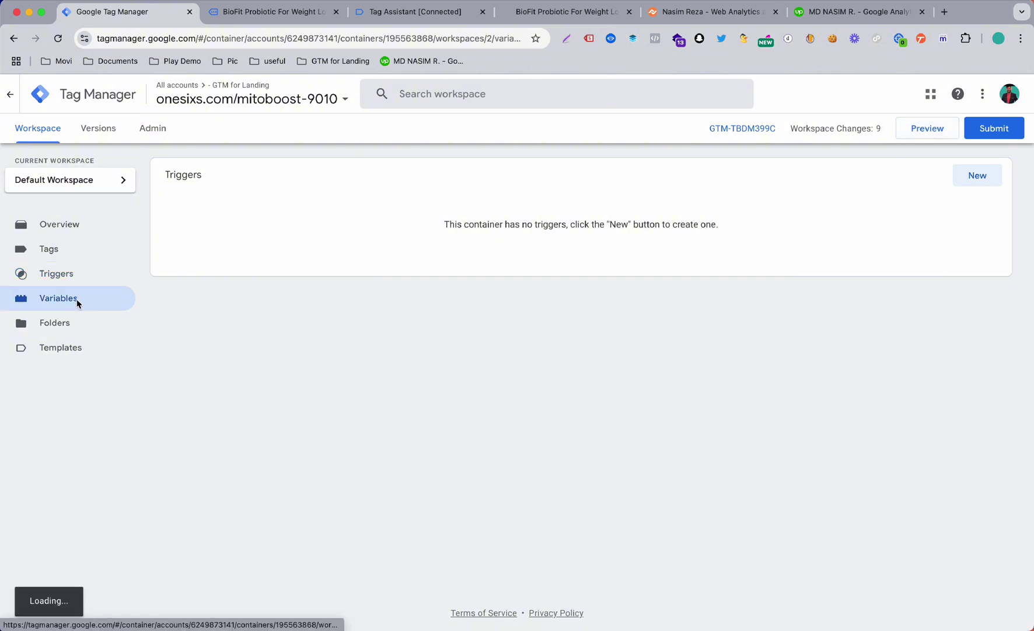
pyautogui.click(73, 284)
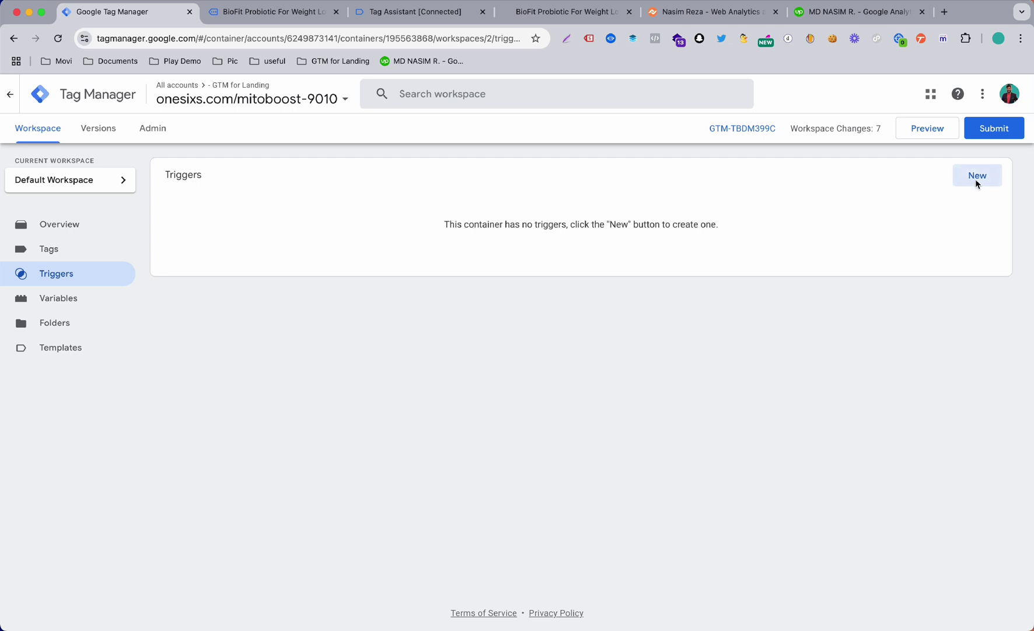
# Step: Create a Click – All Elements trigger firing on all clicks, saved as 'All Elements'
pyautogui.click(976, 182)
pyautogui.click(759, 183)
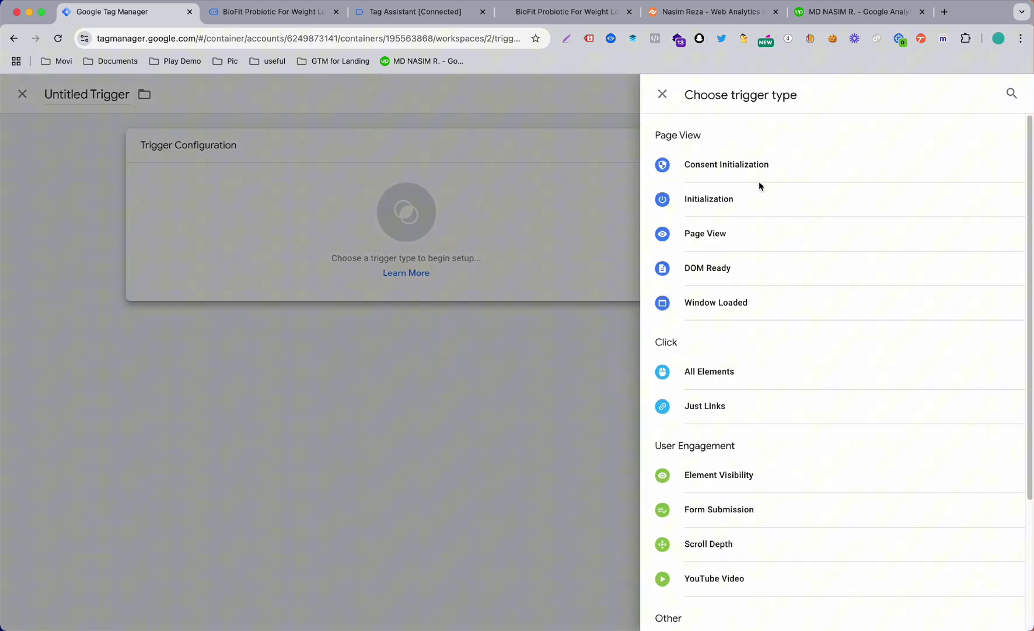
pyautogui.scroll(-1, 755, 390)
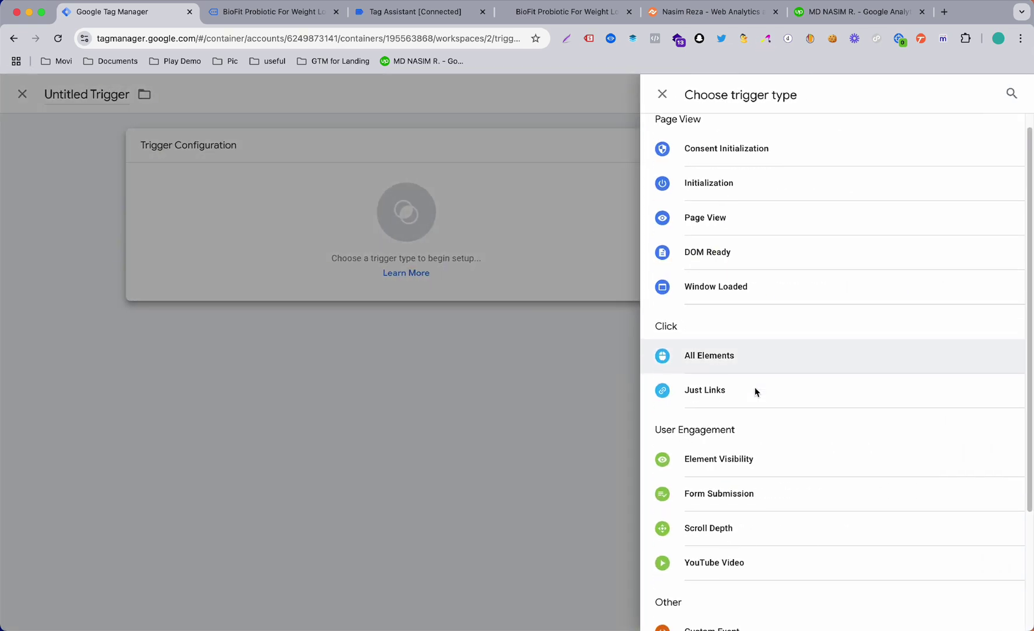
pyautogui.click(770, 358)
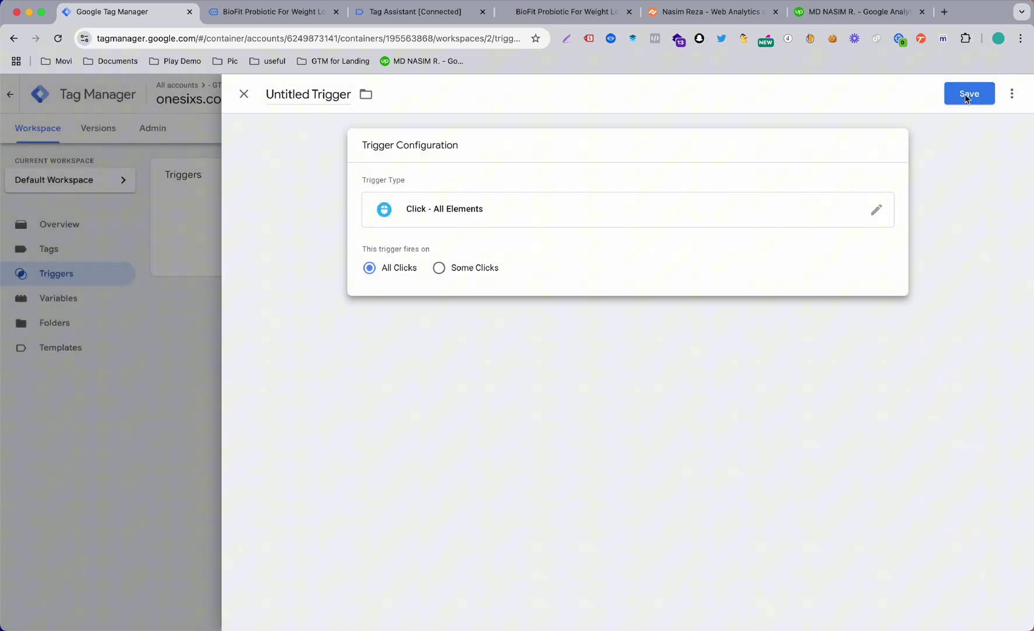
pyautogui.click(967, 96)
pyautogui.click(634, 276)
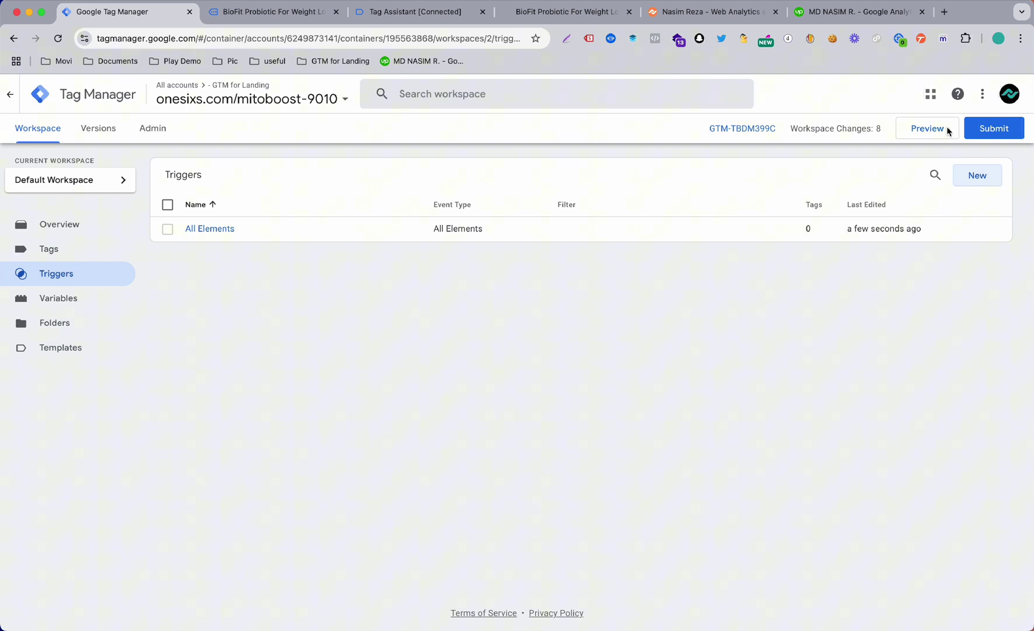
# Step: Relaunch preview, dismiss the Connected notice, and bring up the MitoBoost landing page
pyautogui.click(932, 127)
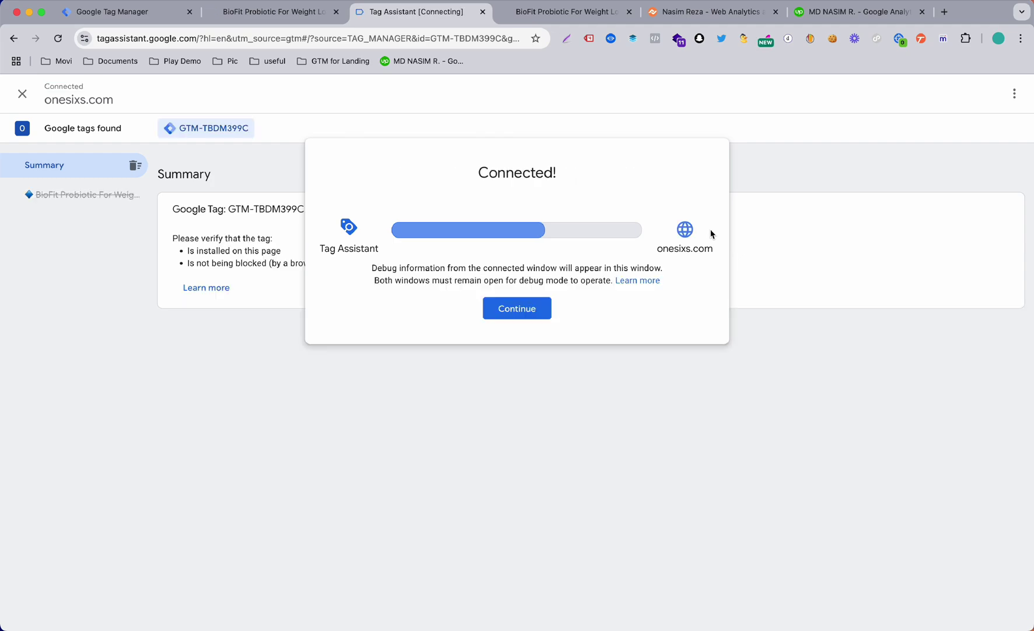
pyautogui.click(498, 308)
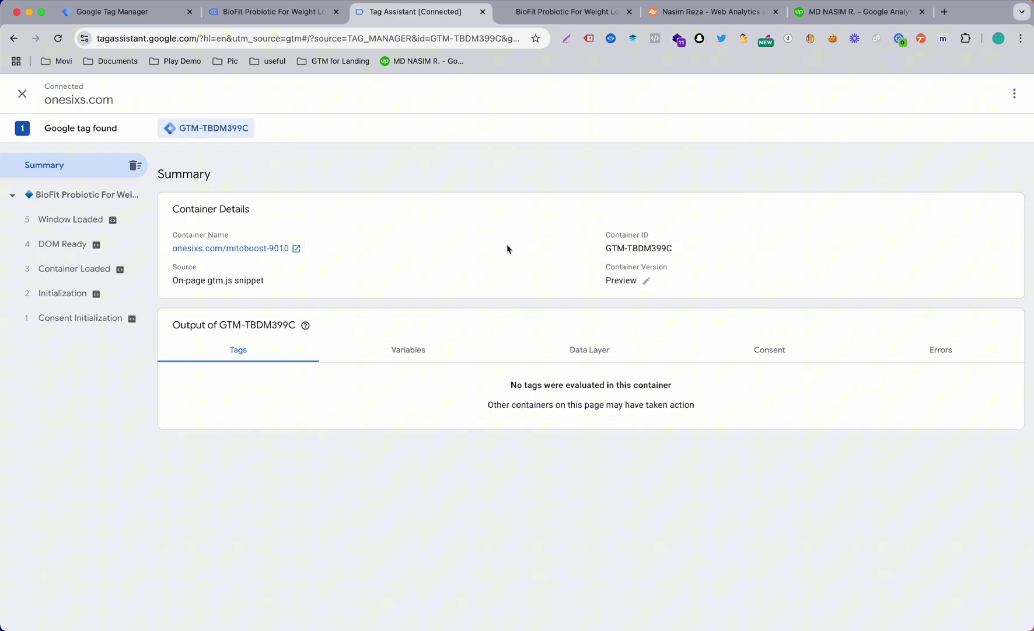
pyautogui.click(549, 11)
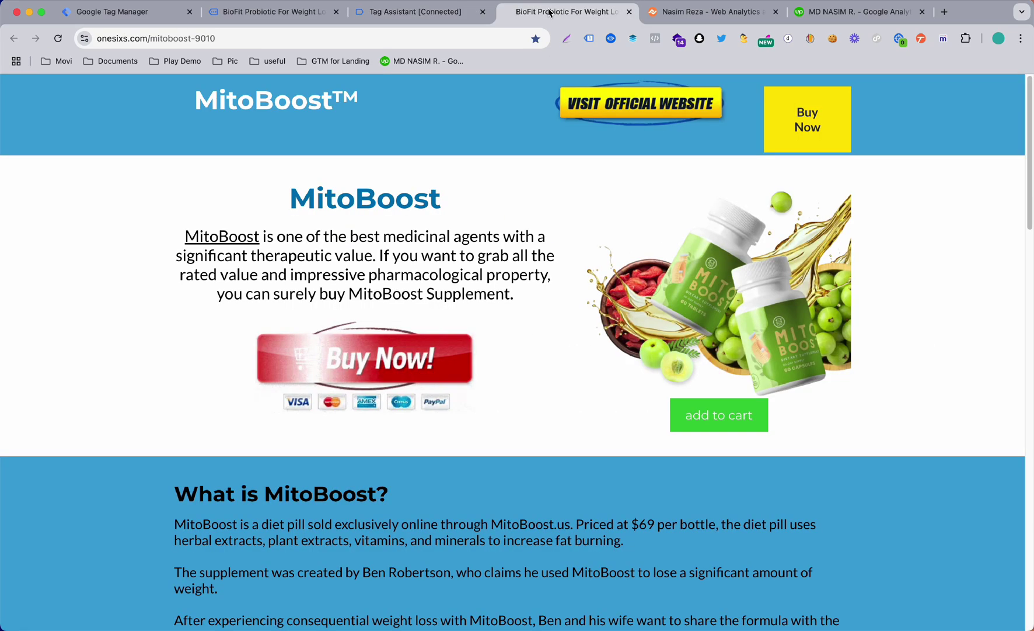
pyautogui.scroll(-1, 558, 316)
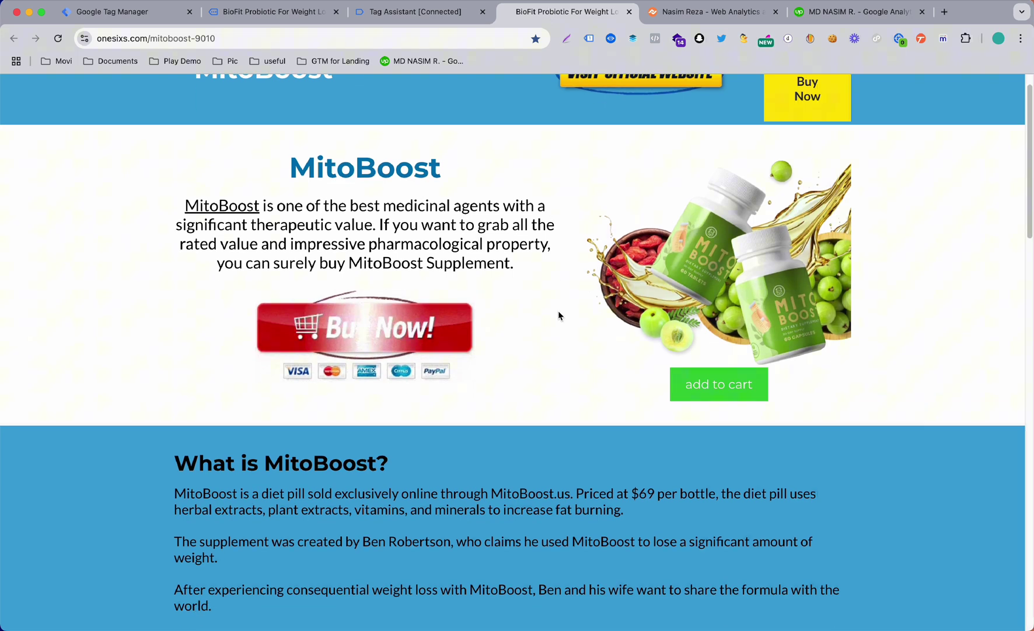
# Step: Click 'add to cart' on the site and inspect the Click event's variables in Tag Assistant
pyautogui.click(714, 389)
pyautogui.press('super+w')
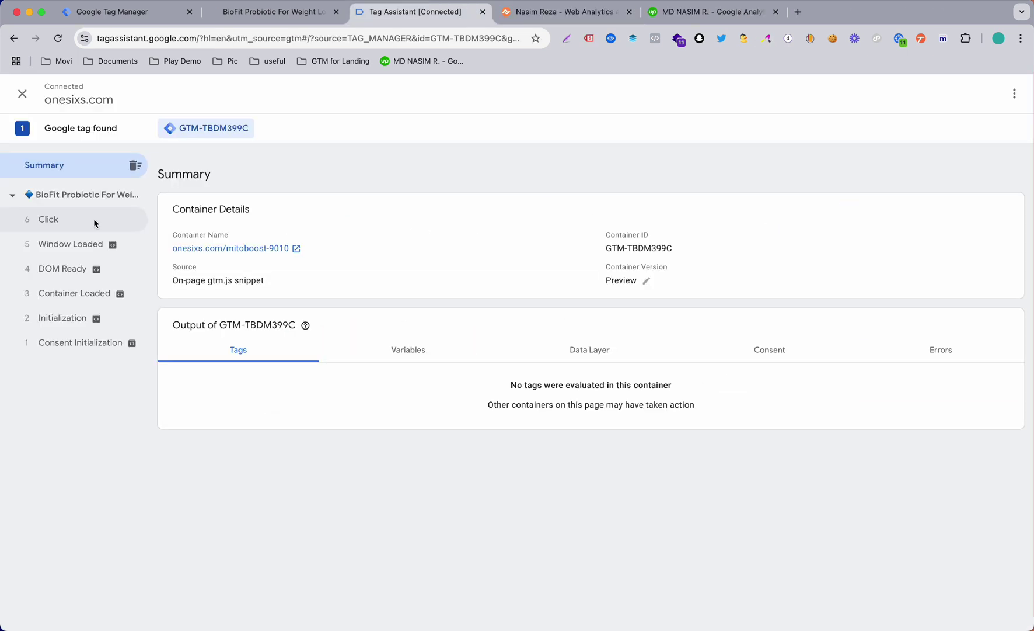
pyautogui.click(93, 221)
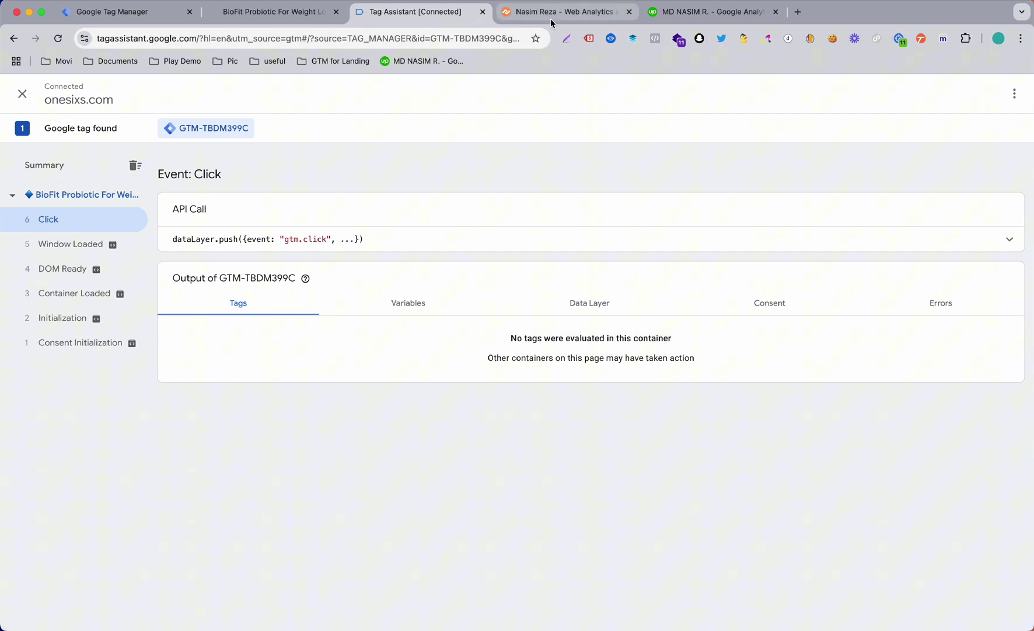
pyautogui.click(395, 305)
pyautogui.scroll(-2, 395, 305)
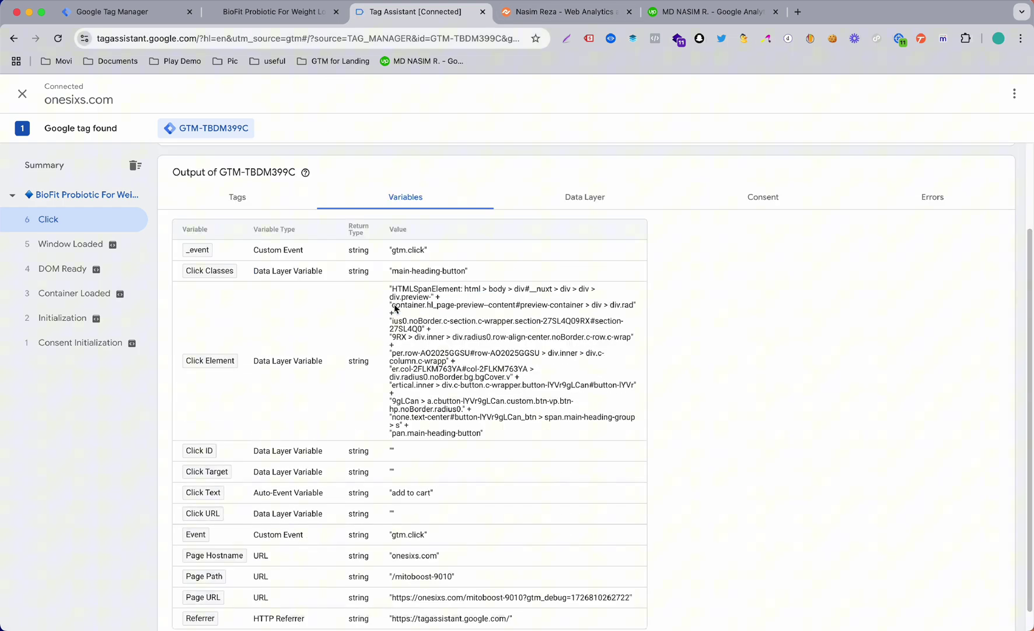
pyautogui.scroll(-1, 395, 305)
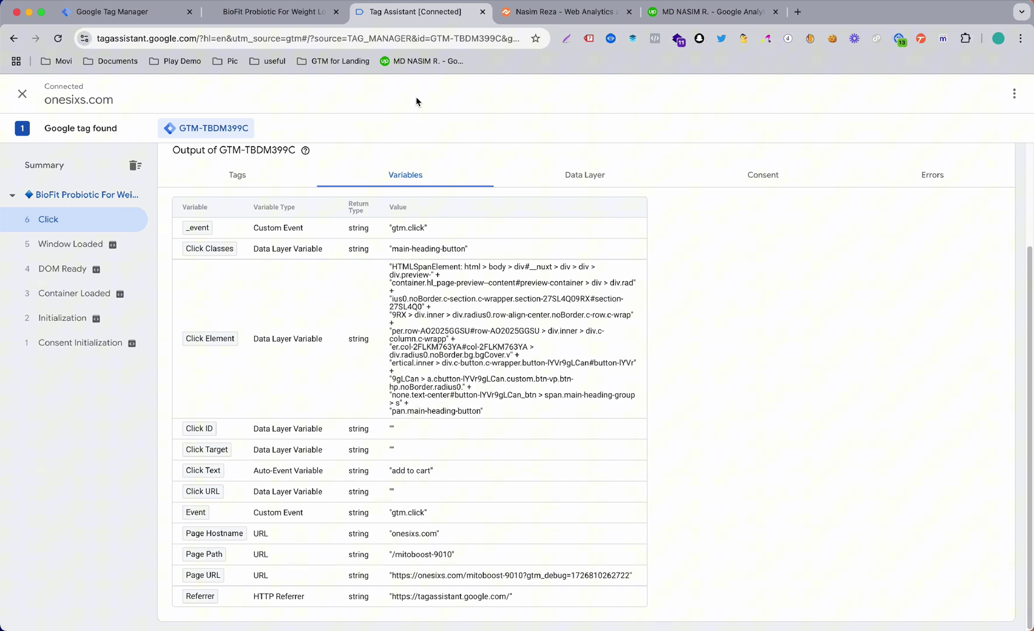
# Step: Start a new tag from the container's Tags page and open tag type selection
pyautogui.click(280, 13)
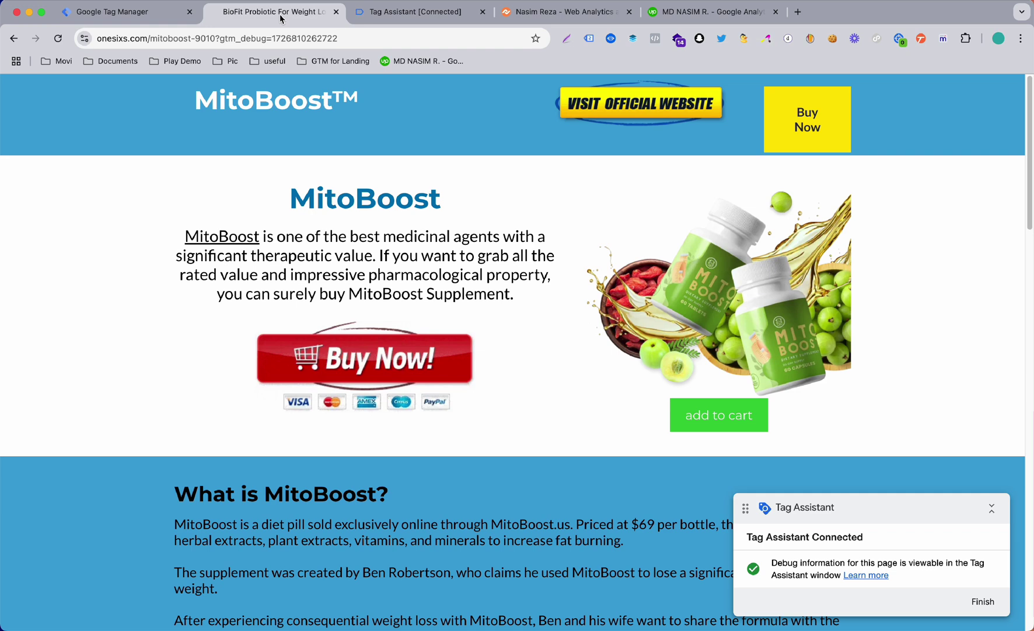
pyautogui.click(143, 19)
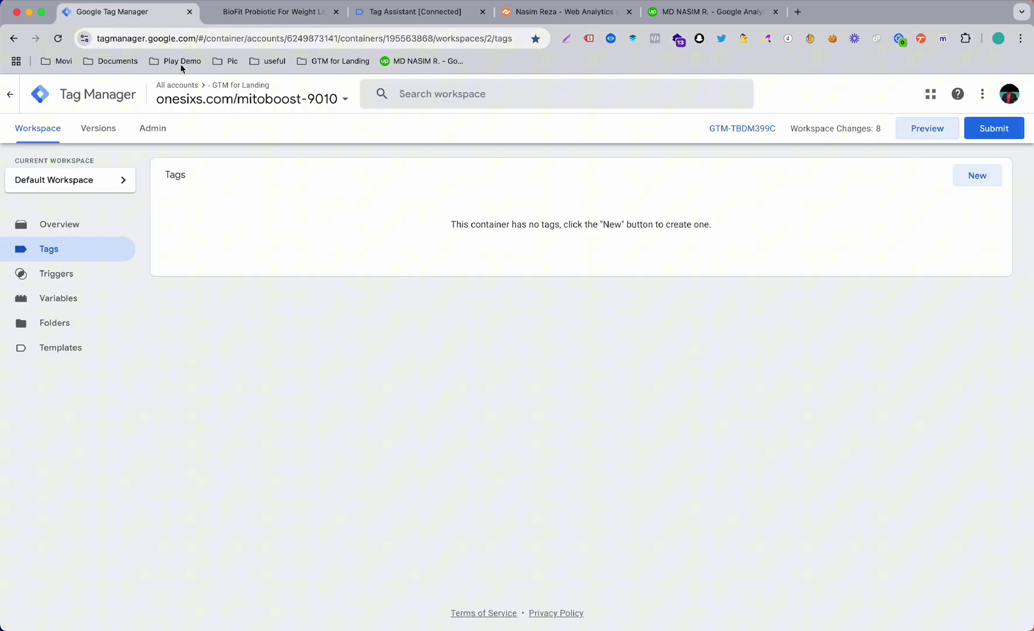
pyautogui.click(986, 186)
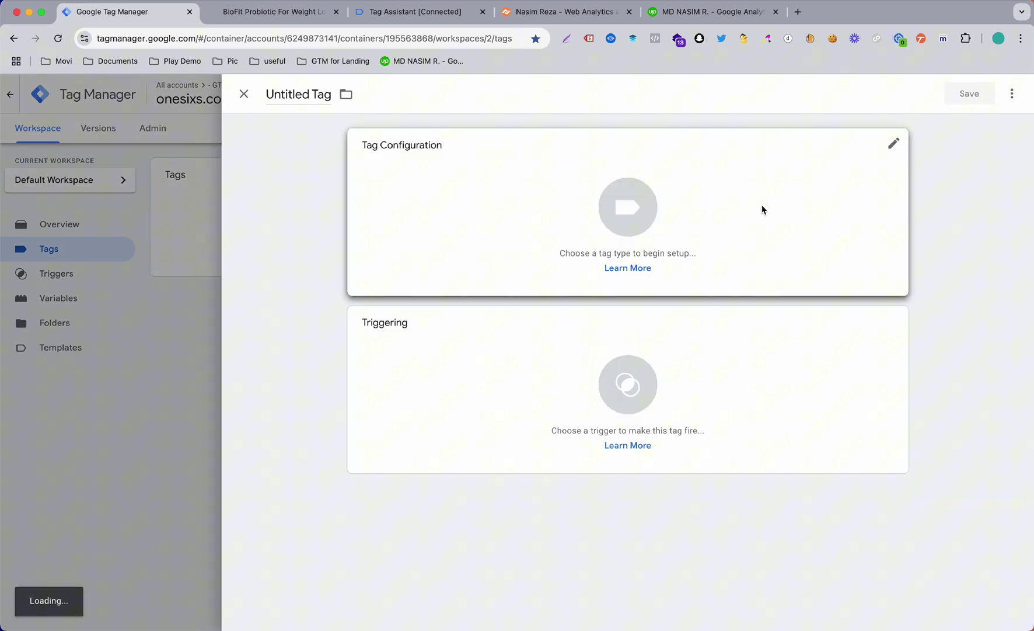
pyautogui.click(763, 210)
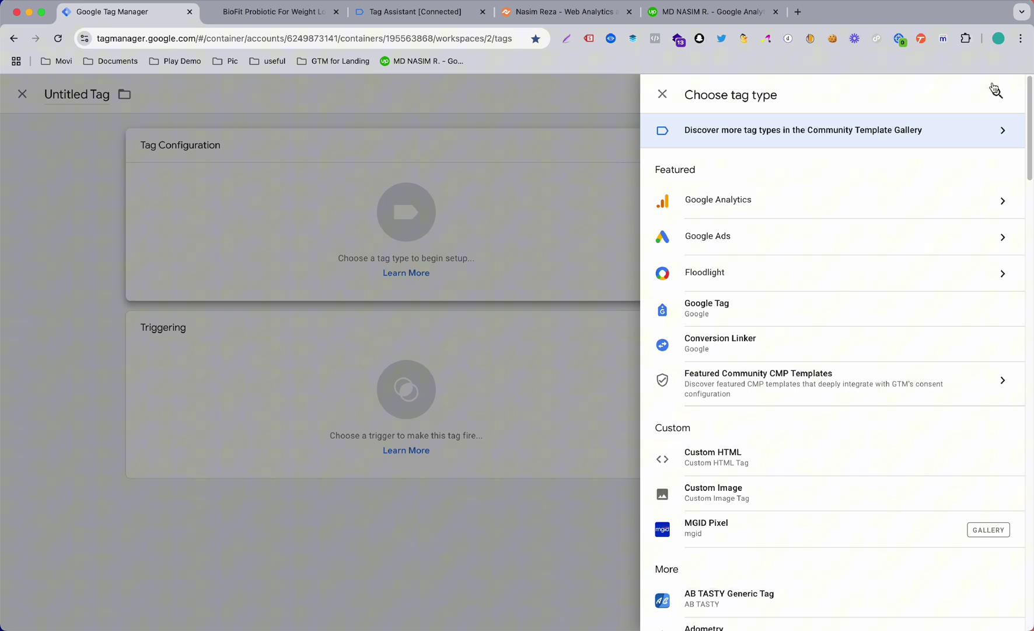
# Step: Search tag types and the Community Template Gallery for the Facebook Pixel template
pyautogui.click(996, 90)
pyautogui.write('face')
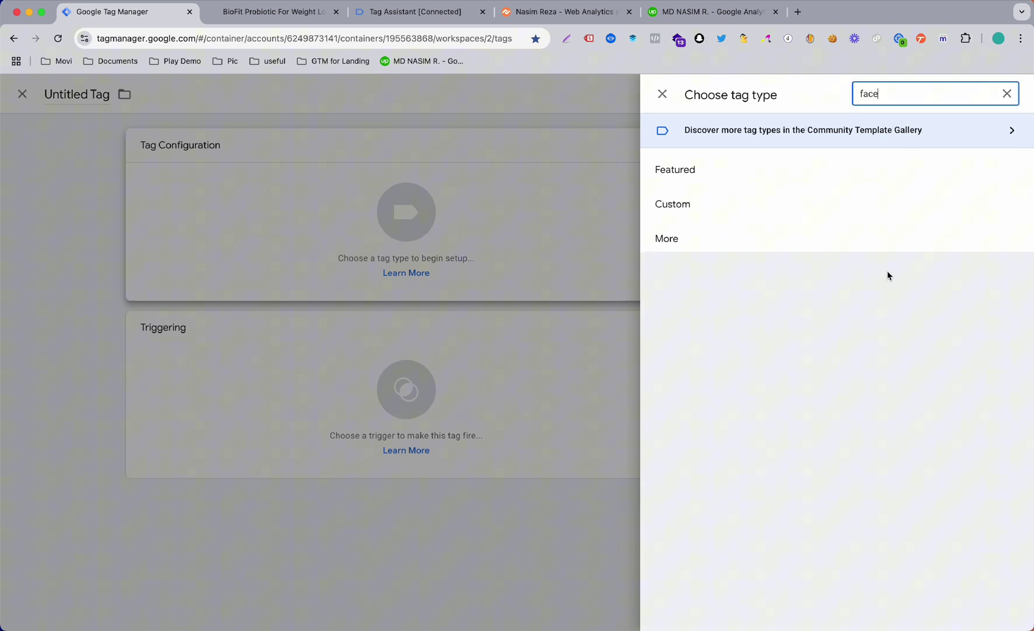
pyautogui.click(896, 140)
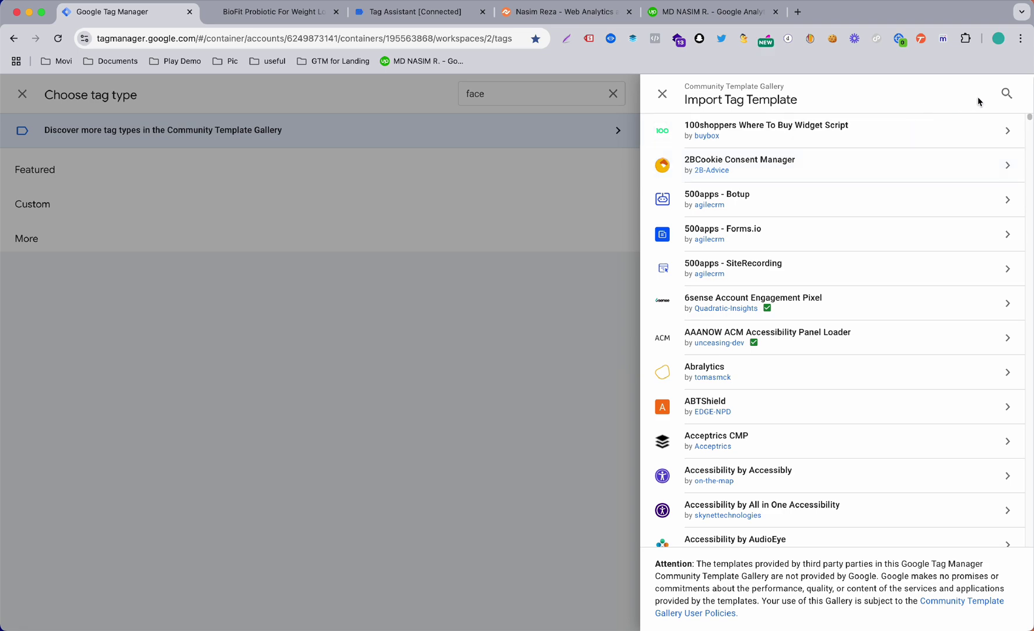
pyautogui.click(1004, 94)
pyautogui.write('f')
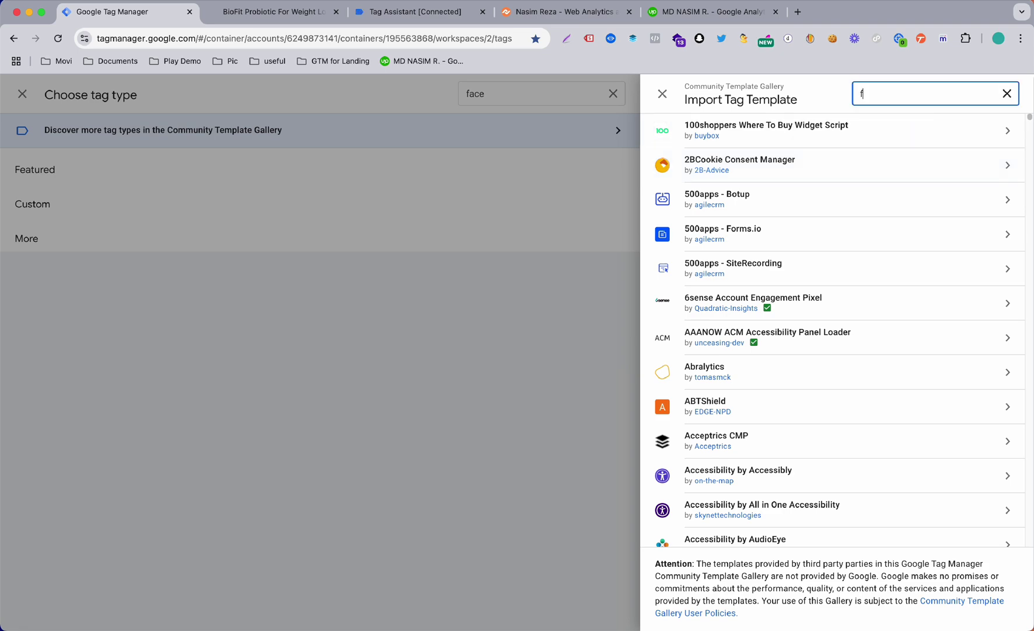
pyautogui.write('ac')
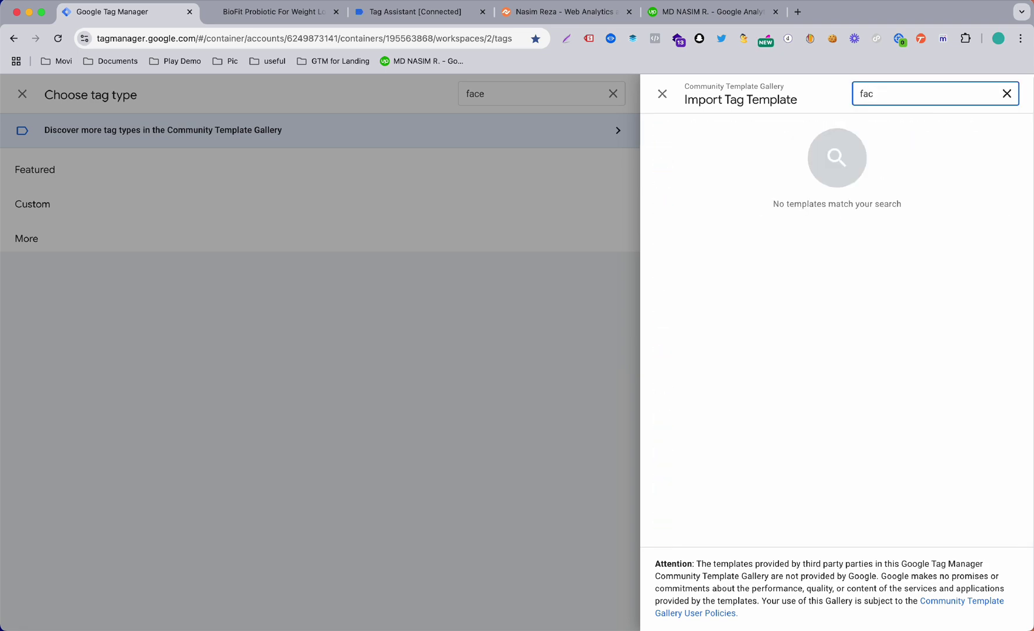
pyautogui.write('be')
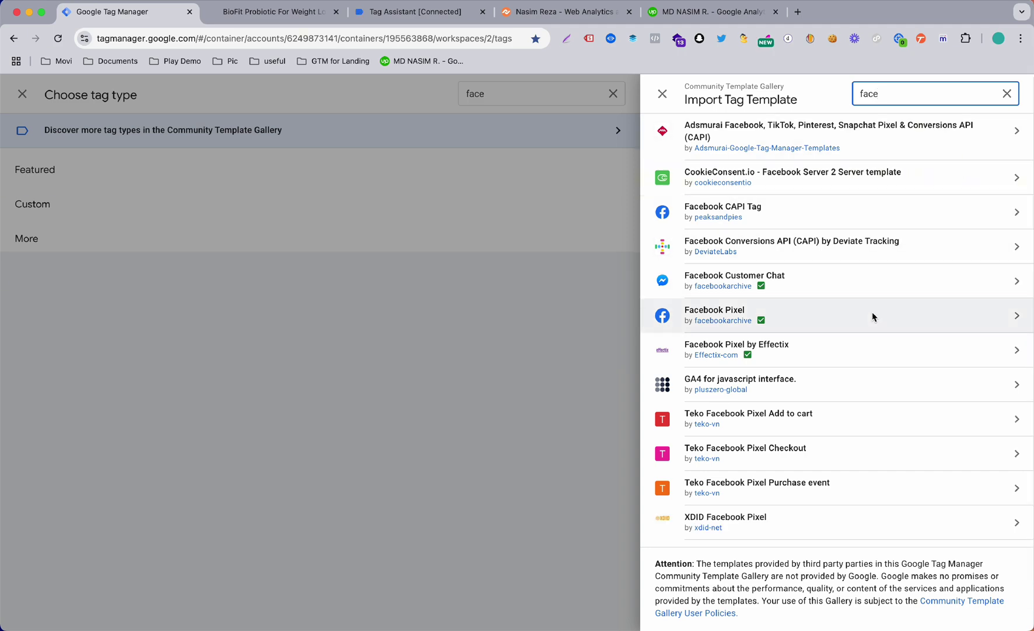
# Step: Add the Facebook Pixel community template to the workspace and enter the pixel ID
pyautogui.click(873, 317)
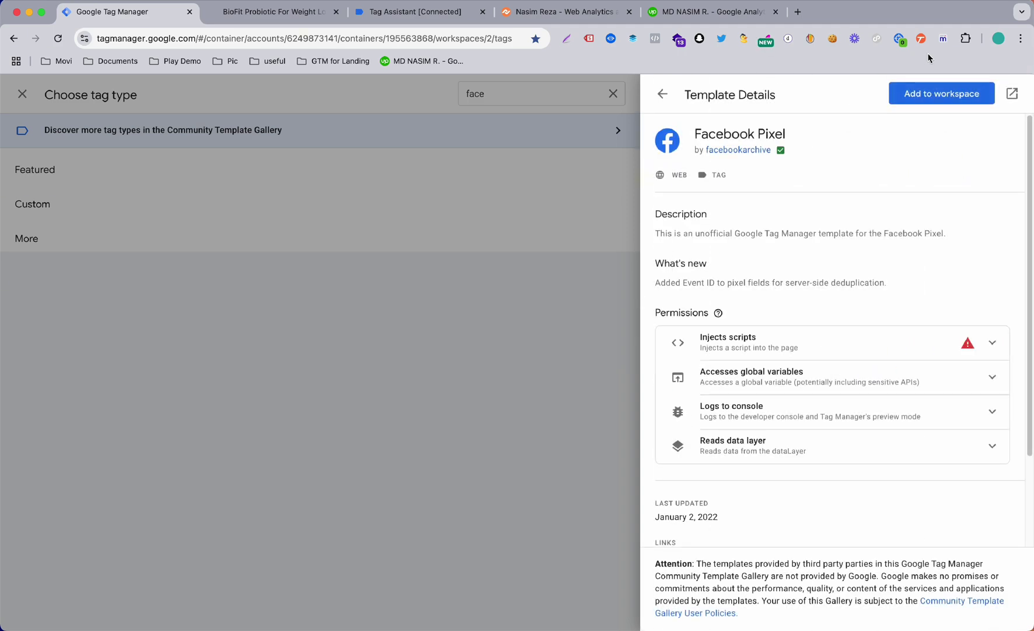
pyautogui.click(923, 94)
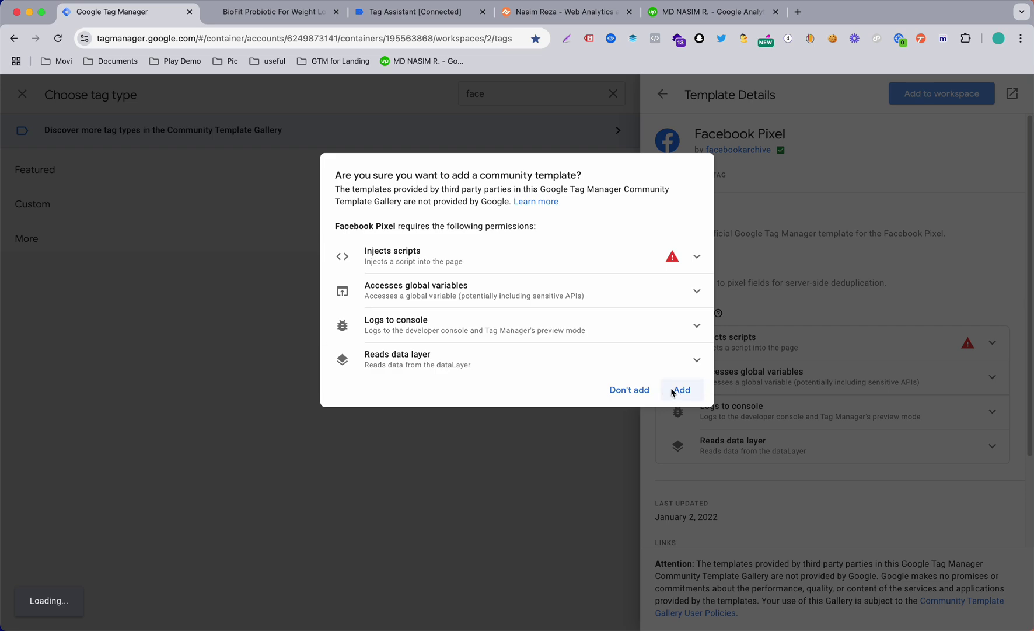
pyautogui.click(677, 390)
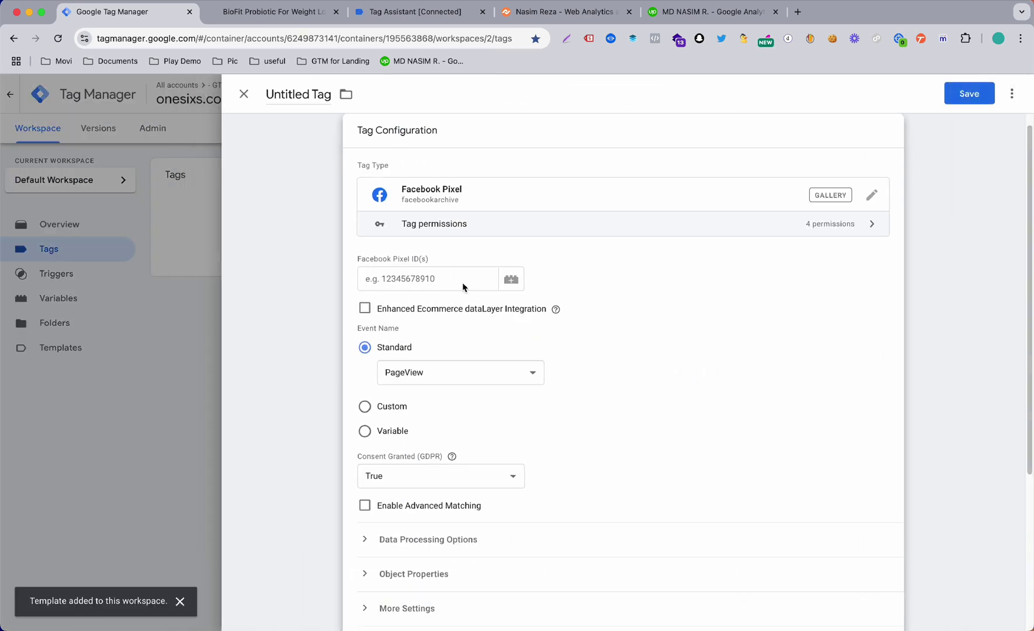
pyautogui.click(413, 286)
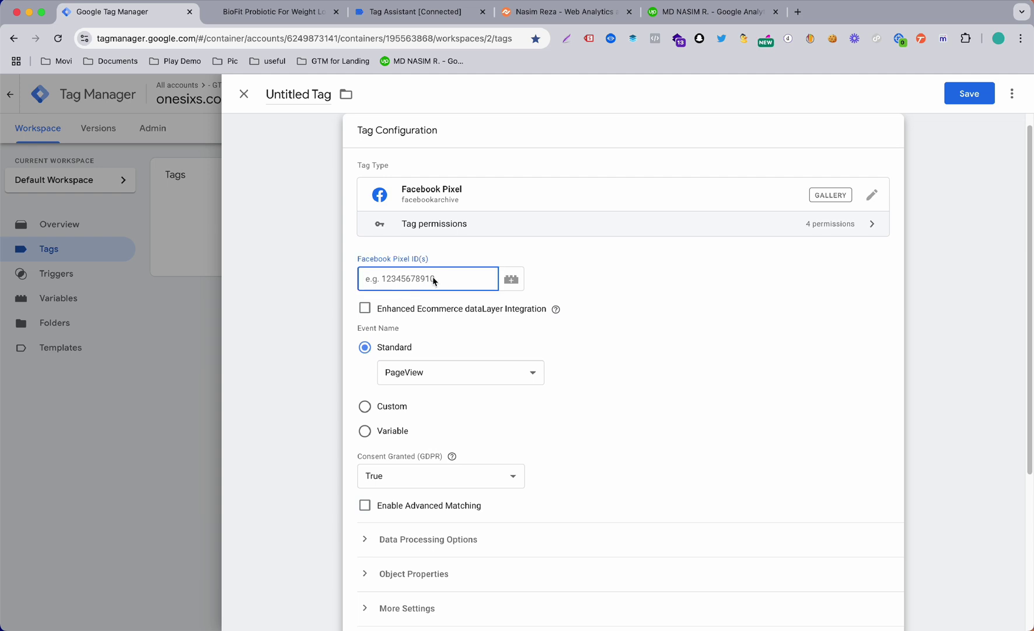
pyautogui.write('23421342452342234')
# Step: Set the tag to fire on All Pages and save it as 'Facebook Pixel'
pyautogui.scroll(-2, 535, 338)
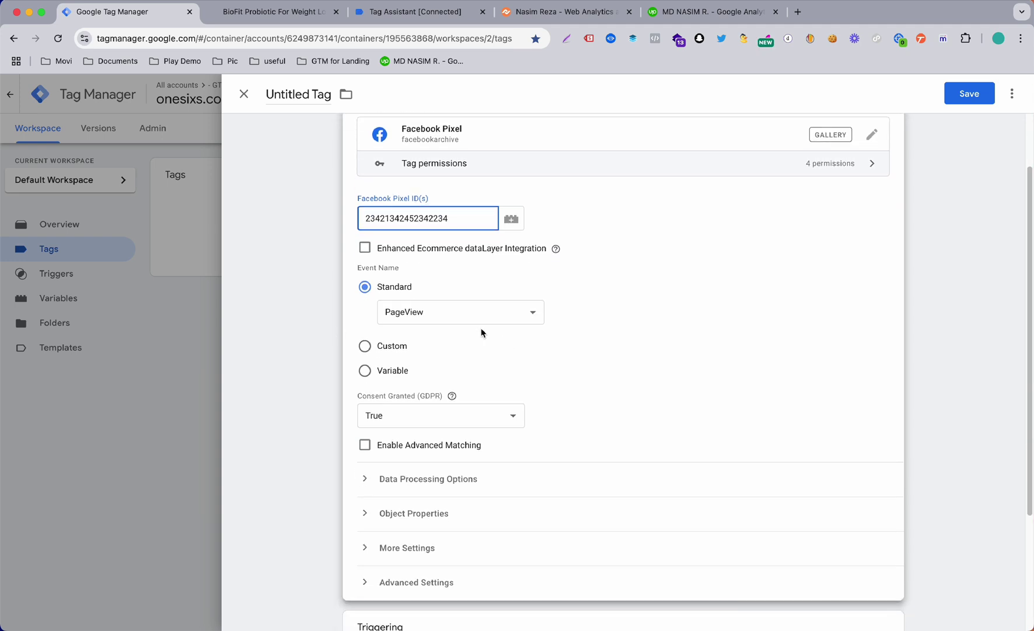
pyautogui.scroll(-3, 488, 320)
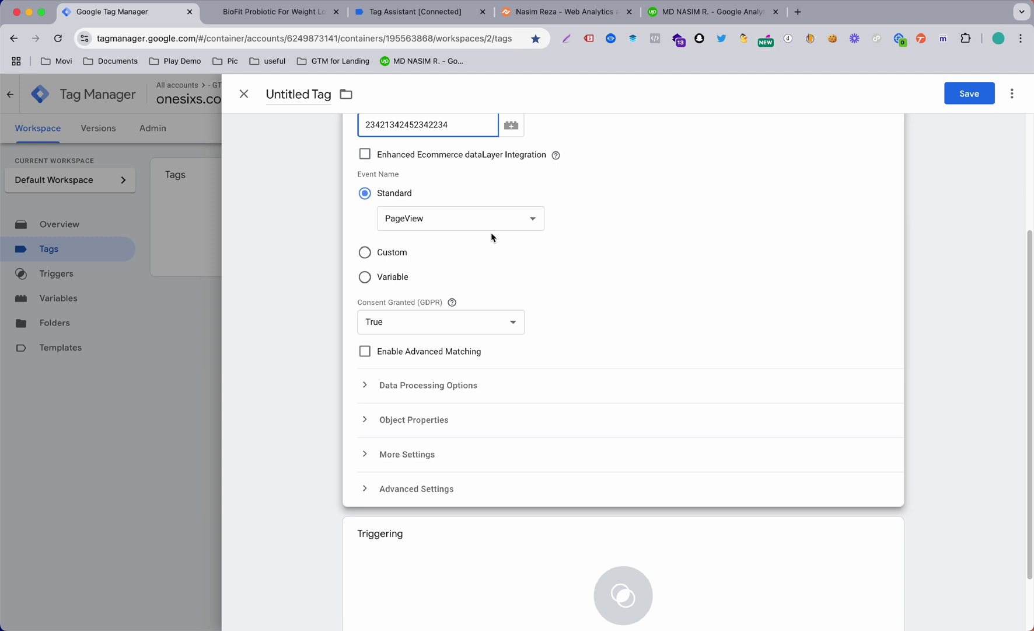
pyautogui.scroll(-2, 560, 298)
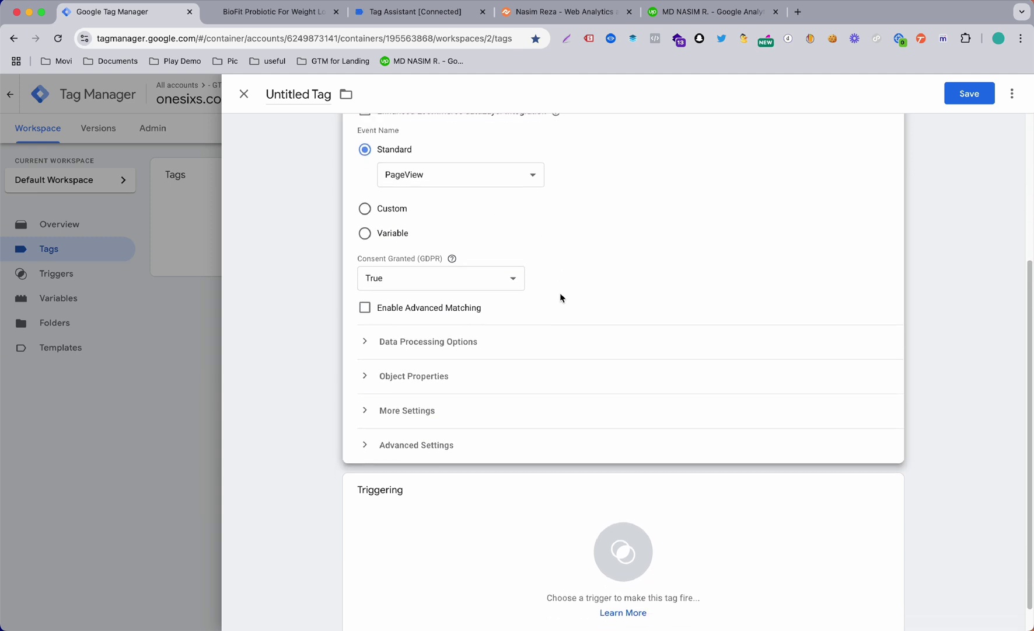
pyautogui.scroll(4, 560, 298)
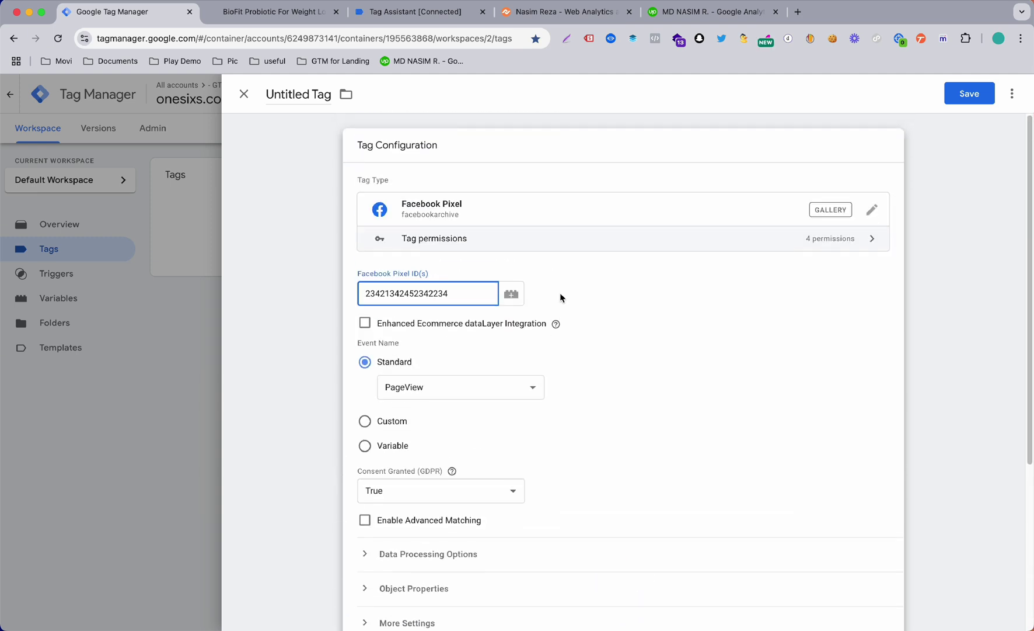
pyautogui.doubleClick(469, 299)
pyautogui.press('super+c')
pyautogui.scroll(-4, 469, 299)
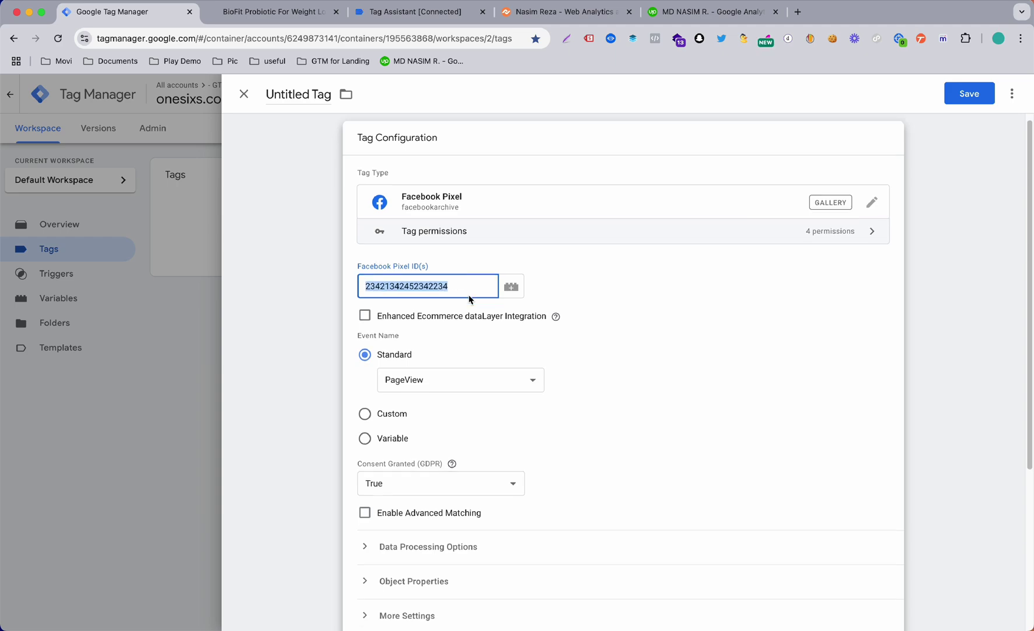
pyautogui.click(450, 498)
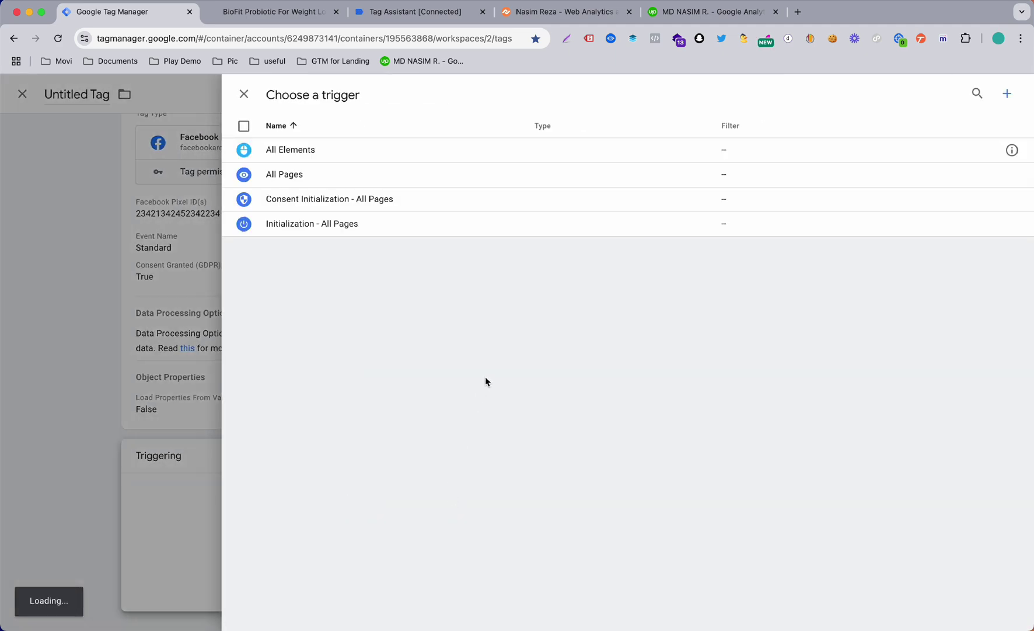
pyautogui.click(315, 182)
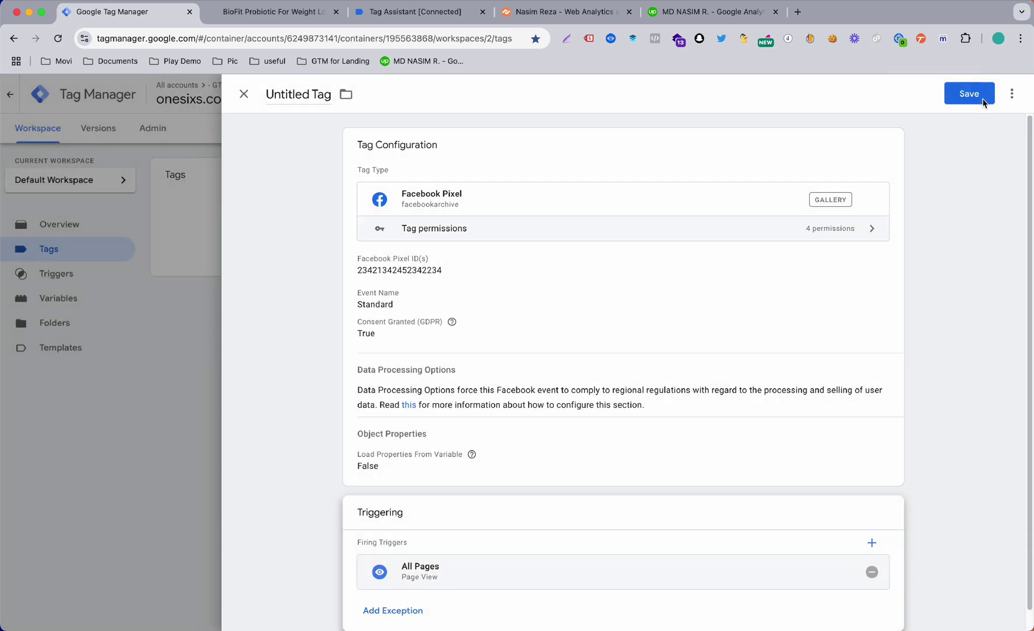
pyautogui.click(984, 101)
pyautogui.click(621, 279)
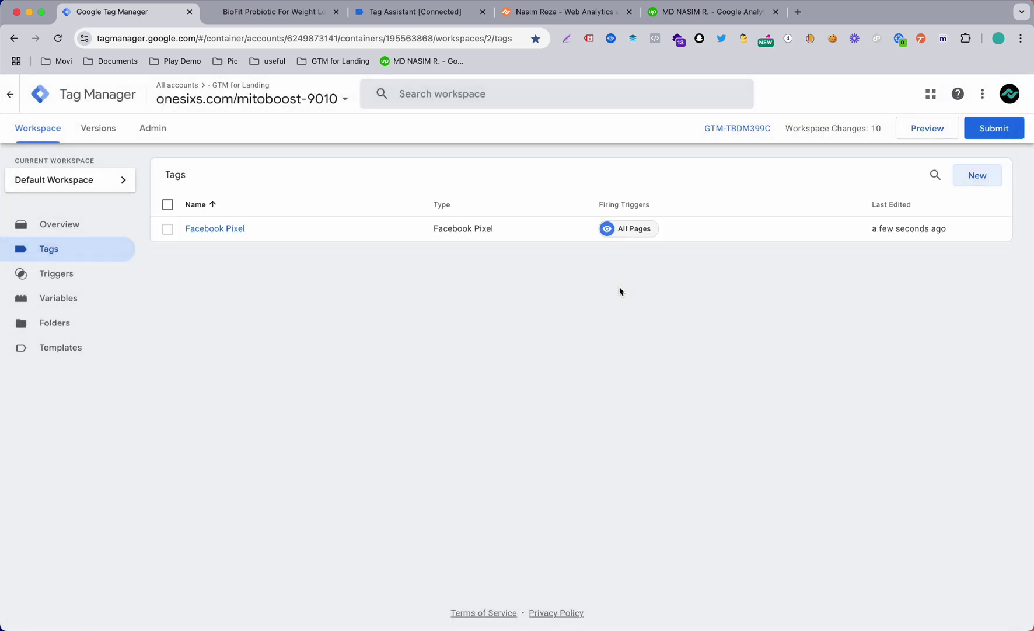
# Step: Create a new Facebook Pixel tag with the pasted pixel ID and the AddToCart standard event
pyautogui.click(974, 172)
pyautogui.click(660, 175)
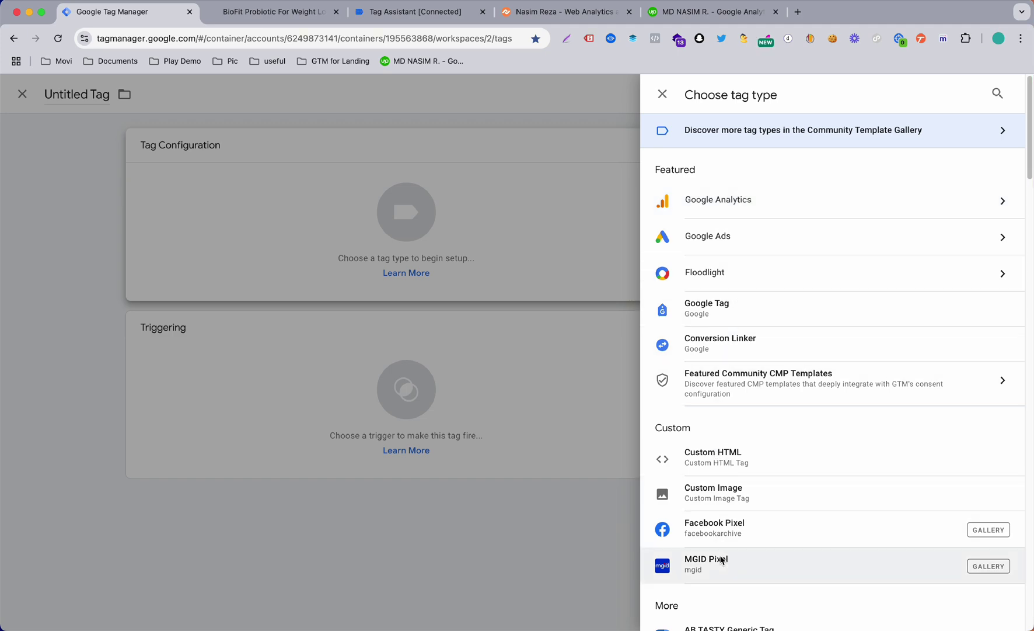
pyautogui.click(733, 536)
pyautogui.click(481, 283)
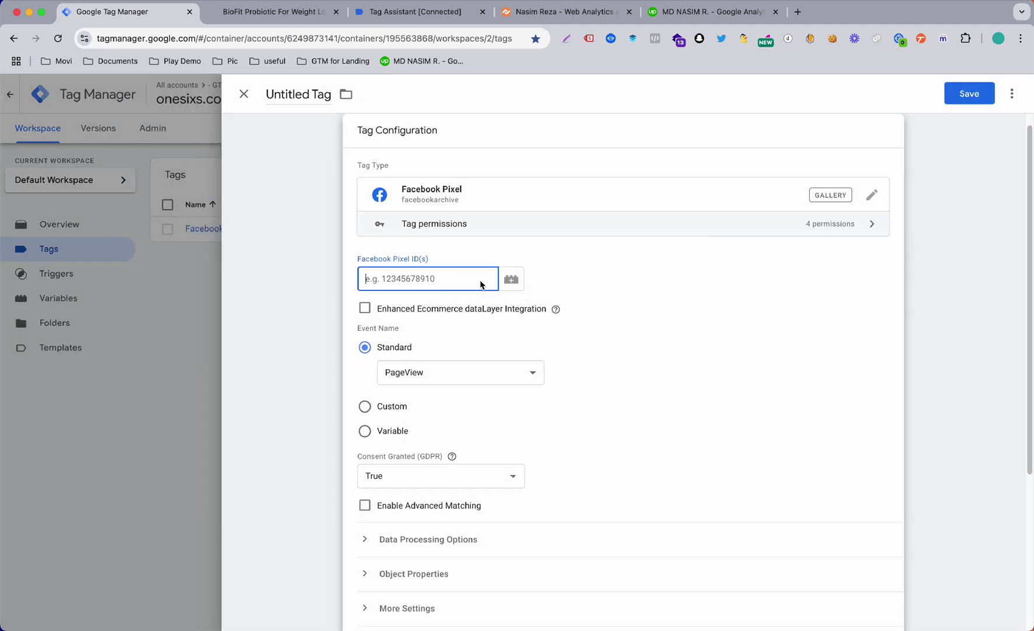
pyautogui.press('super+v')
pyautogui.click(452, 380)
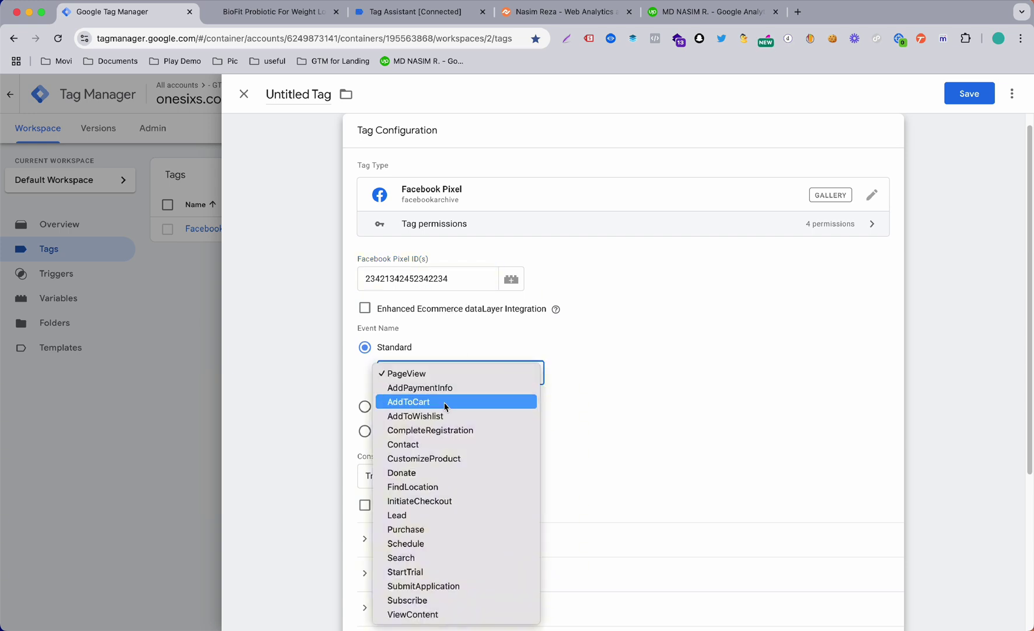
pyautogui.click(447, 401)
# Step: Glance at the MitoBoost page, then return and open the tag's trigger list
pyautogui.click(295, 9)
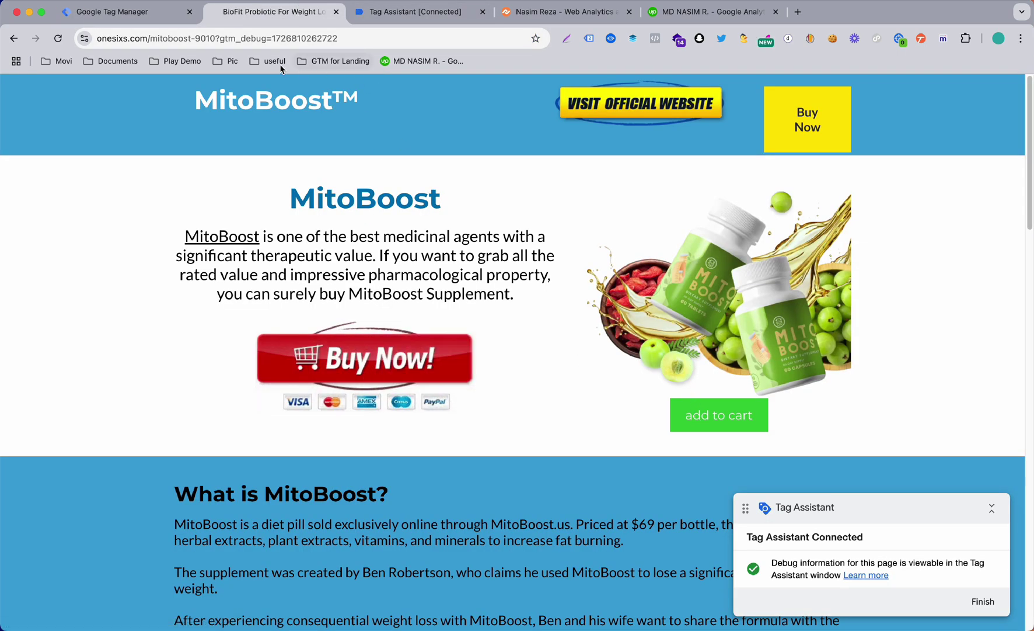
pyautogui.click(126, 12)
pyautogui.scroll(-5, 475, 338)
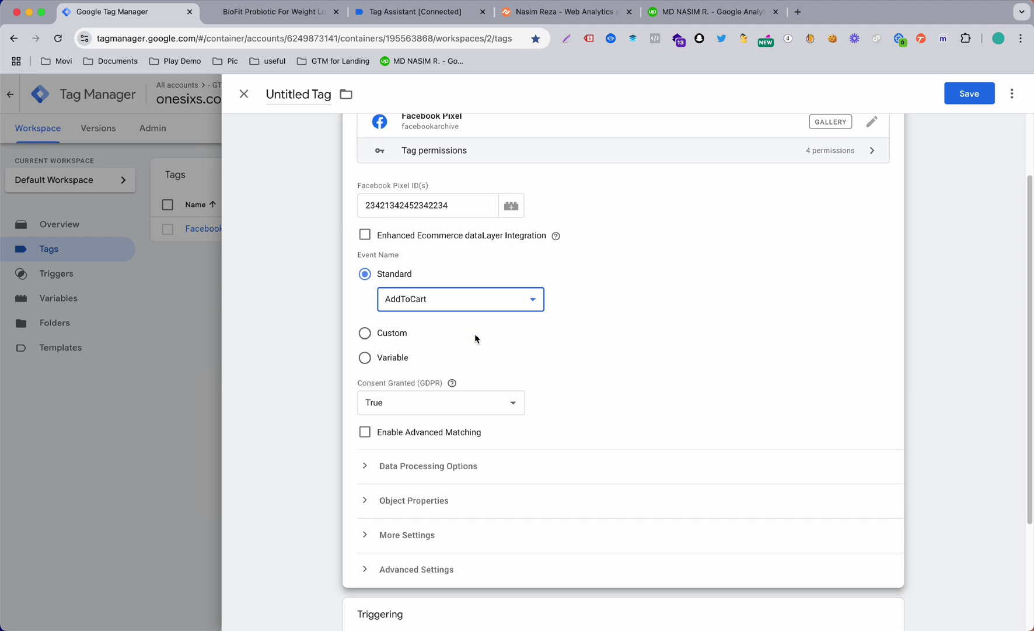
pyautogui.click(452, 476)
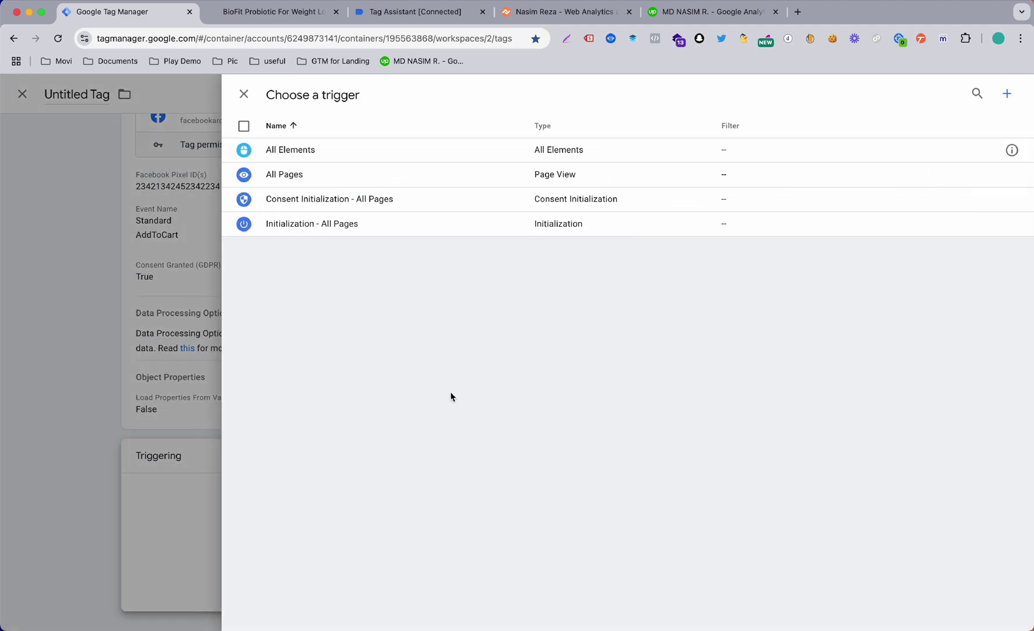
# Step: Fire the tag on All Elements and restrict that trigger to Some Clicks where Click Text contains
pyautogui.click(498, 154)
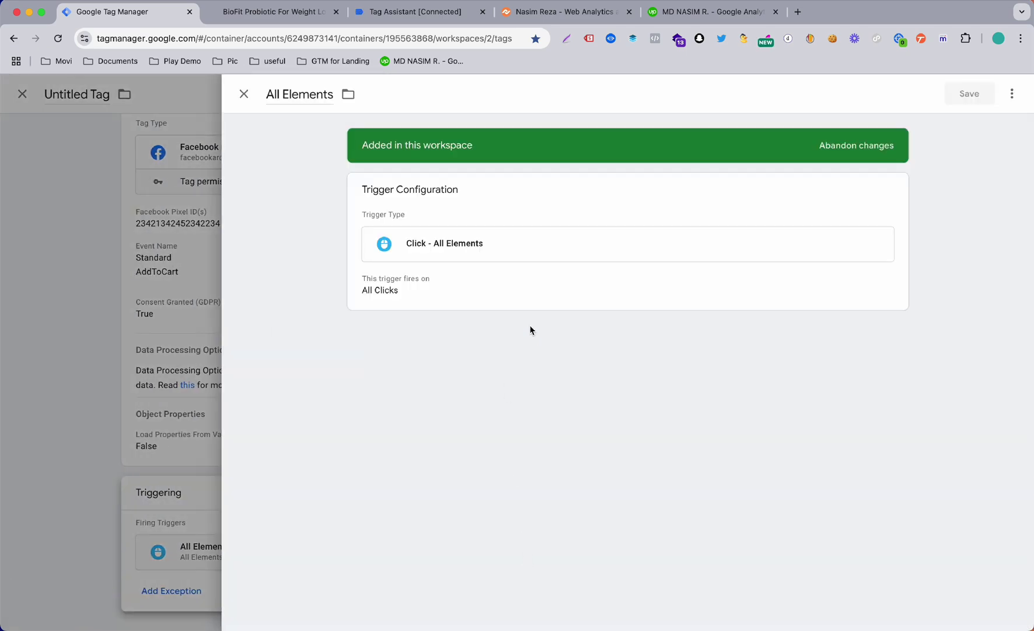
pyautogui.click(564, 262)
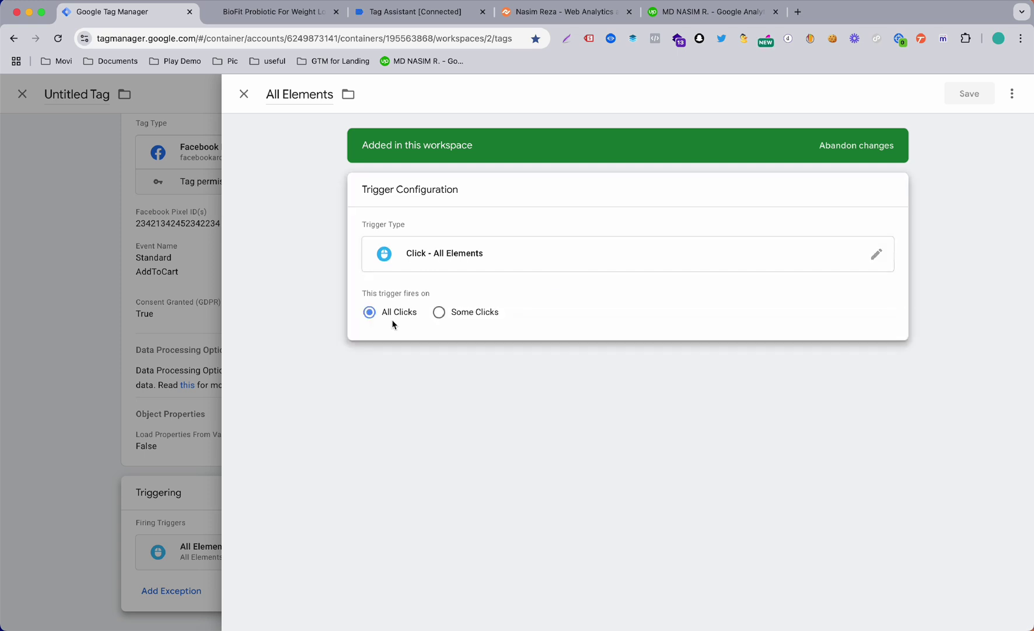
pyautogui.click(439, 312)
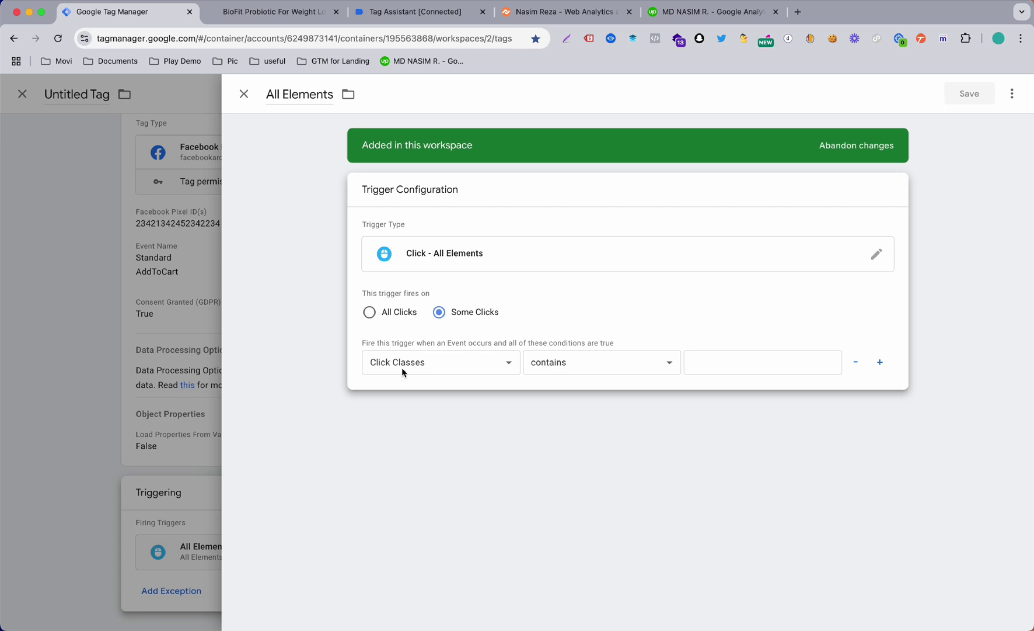
pyautogui.click(430, 368)
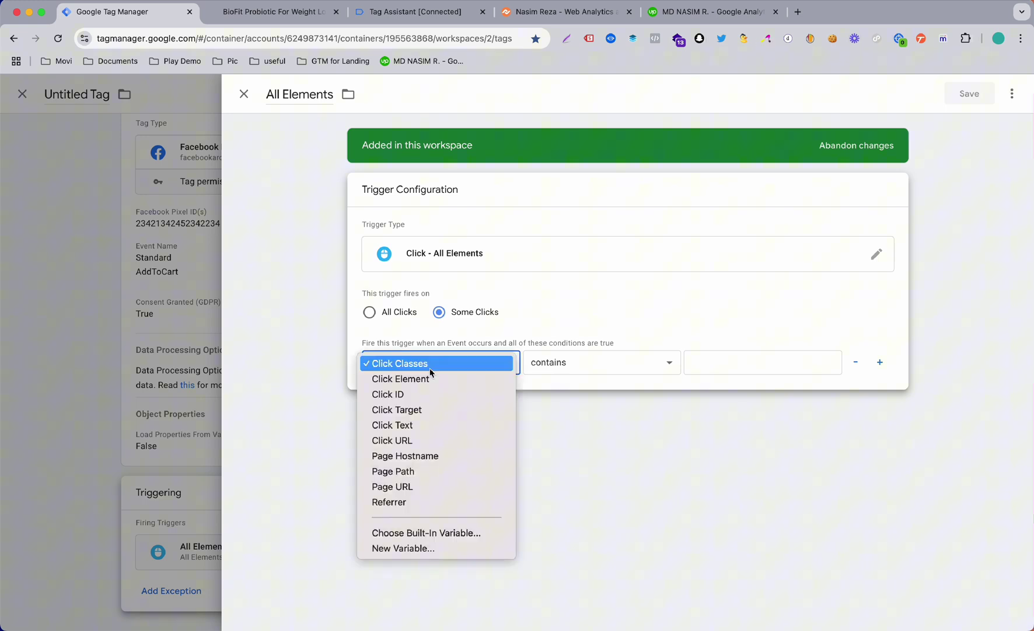
pyautogui.click(423, 425)
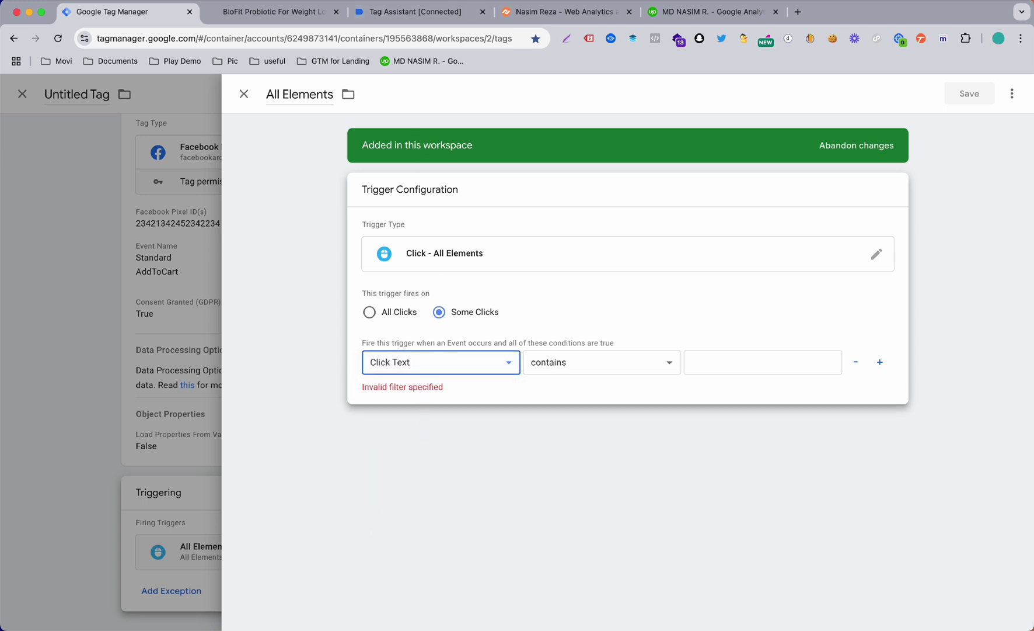
# Step: Select the Click event's Click Text value 'add to cart' in Tag Assistant
pyautogui.click(274, 11)
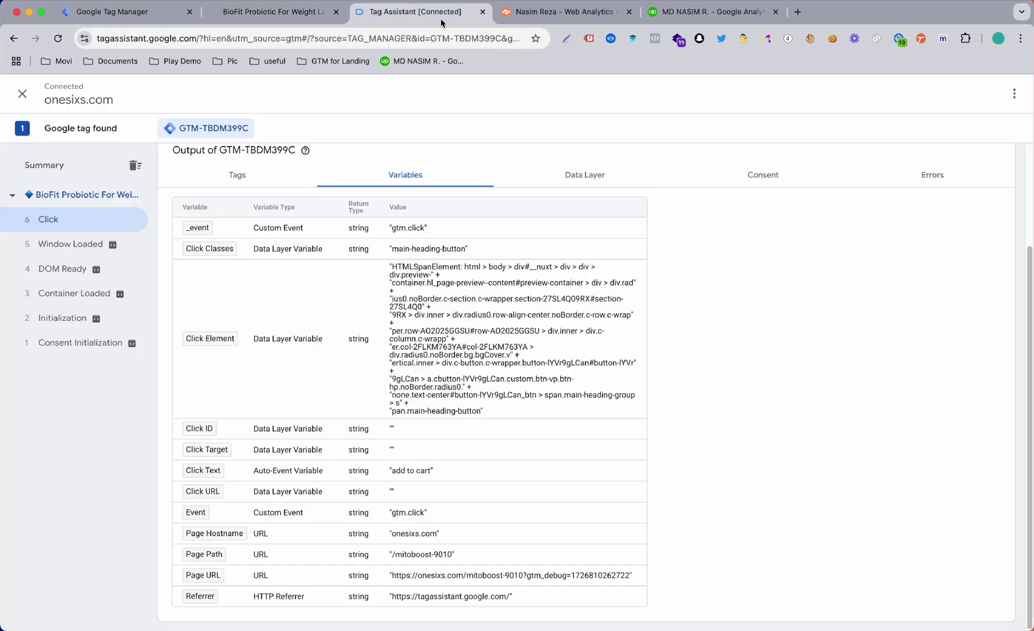
pyautogui.click(415, 12)
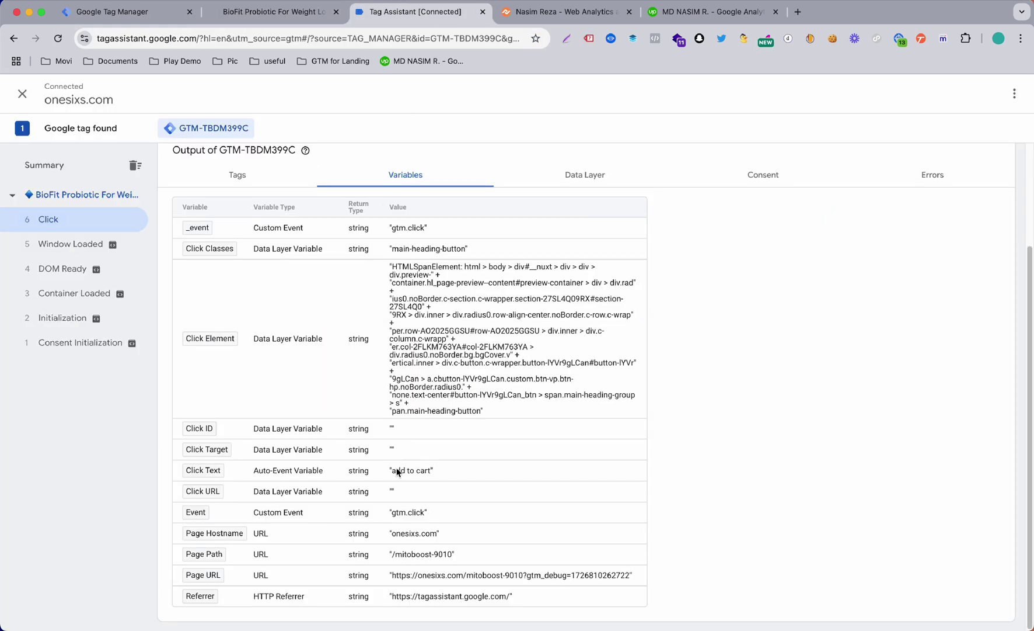
pyautogui.moveTo(396, 476); pyautogui.dragTo(432, 471)
pyautogui.press('cmd+c')
# Step: Set the trigger condition so Click Text contains 'add to cart'
pyautogui.click(148, 12)
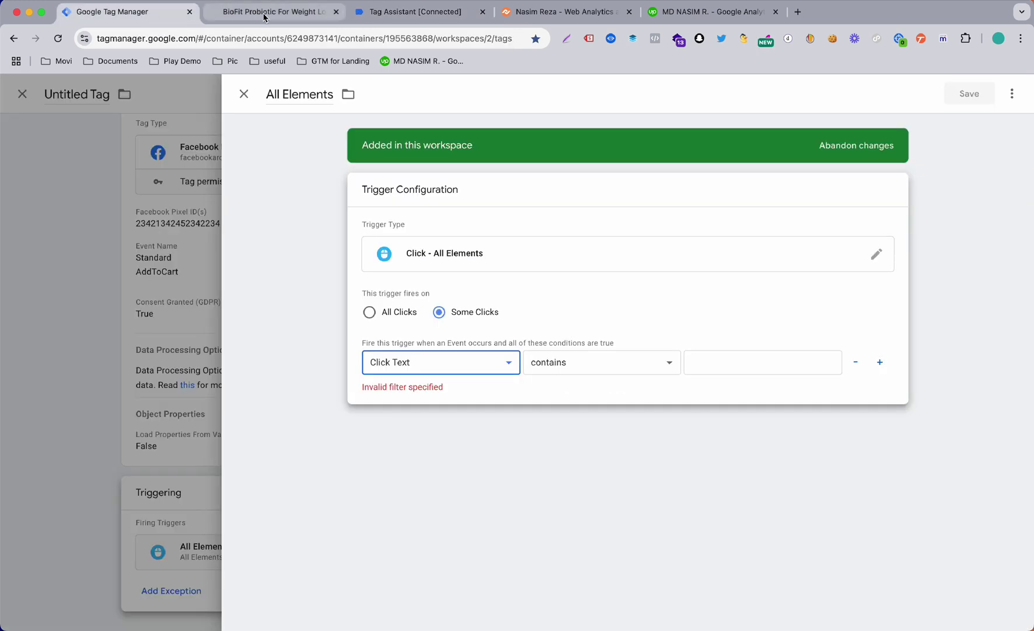
pyautogui.click(709, 361)
pyautogui.press('cmd+v')
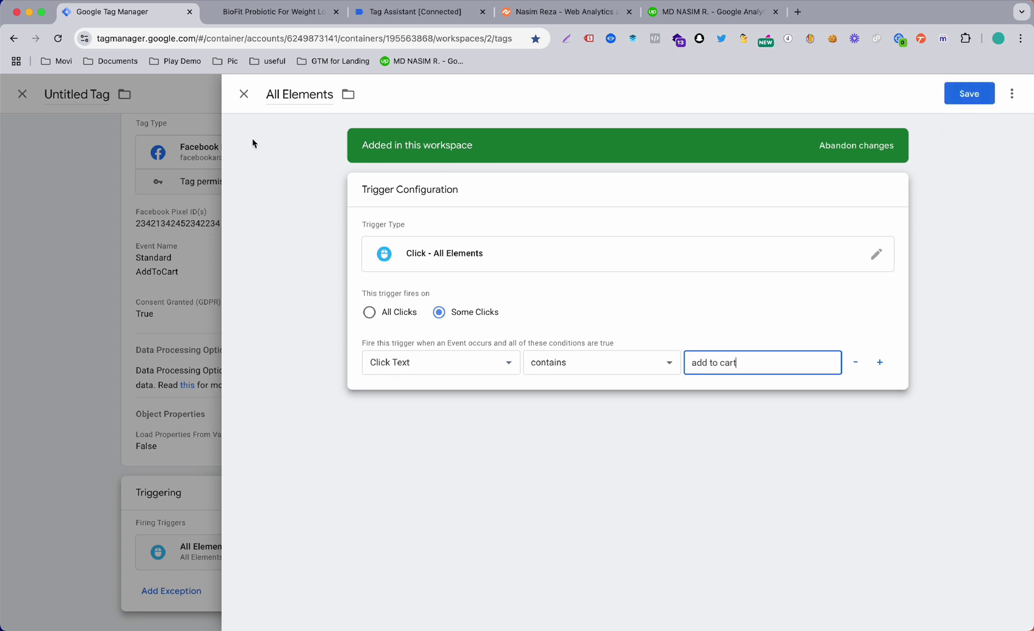
# Step: Name the trigger 'Add to cart button click' and save it
pyautogui.click(314, 109)
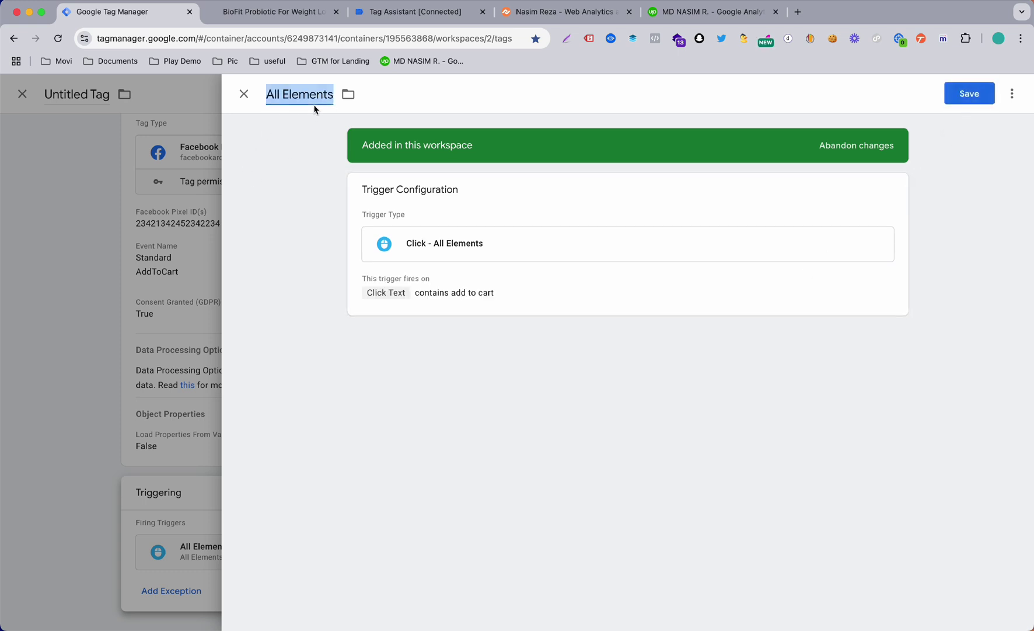
pyautogui.write('A')
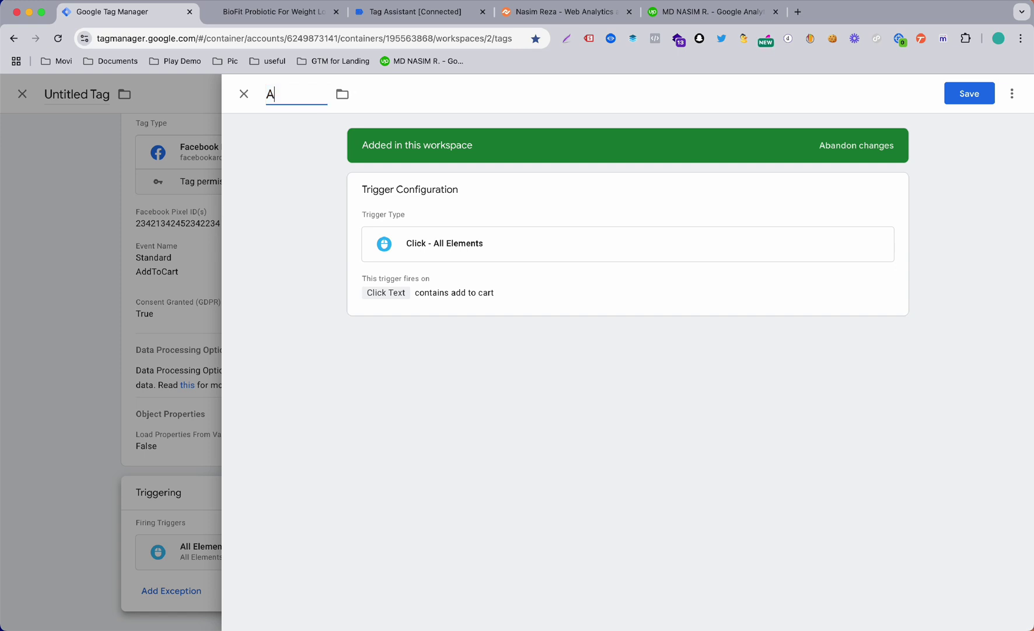
pyautogui.write('dd to cart button')
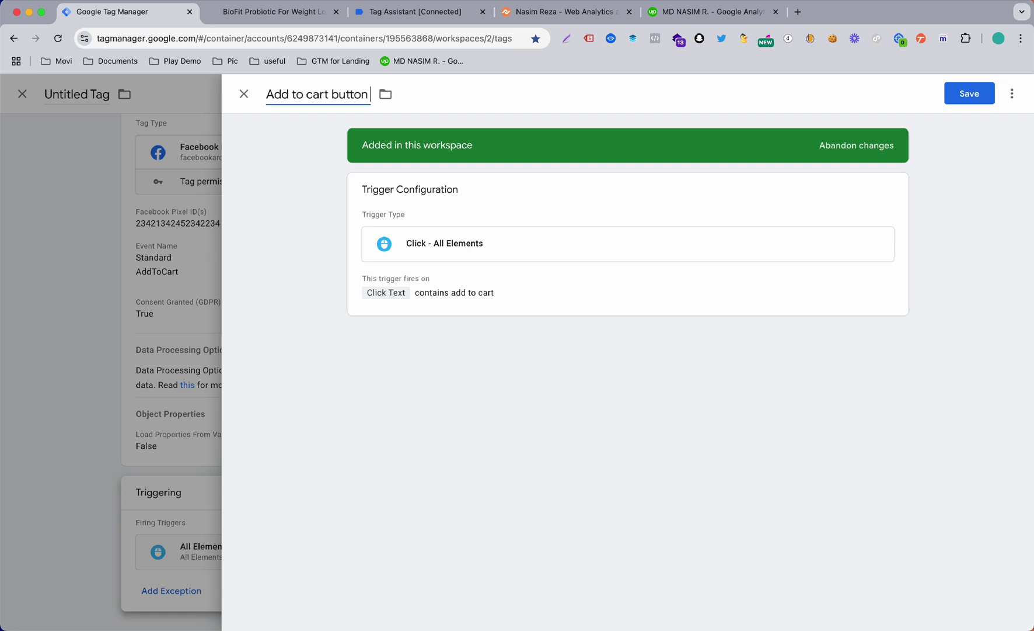
pyautogui.write(' clik')
pyautogui.press('BackSpace')
pyautogui.write('ck')
pyautogui.click(967, 103)
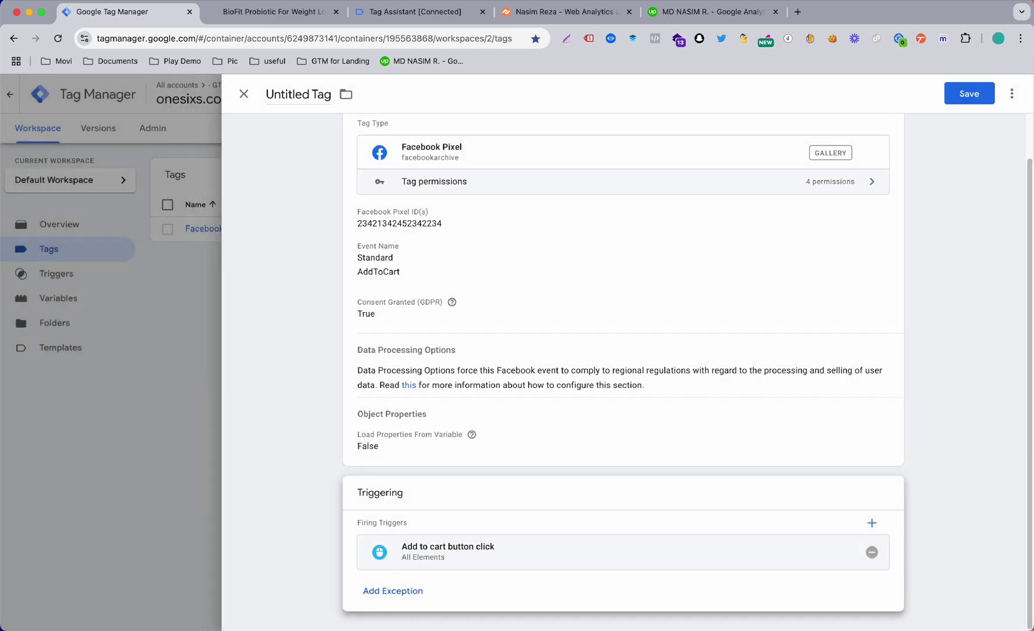
# Step: Save the AddToCart tag with the name 'Facebook Pixel - add_to_cart'
pyautogui.click(970, 93)
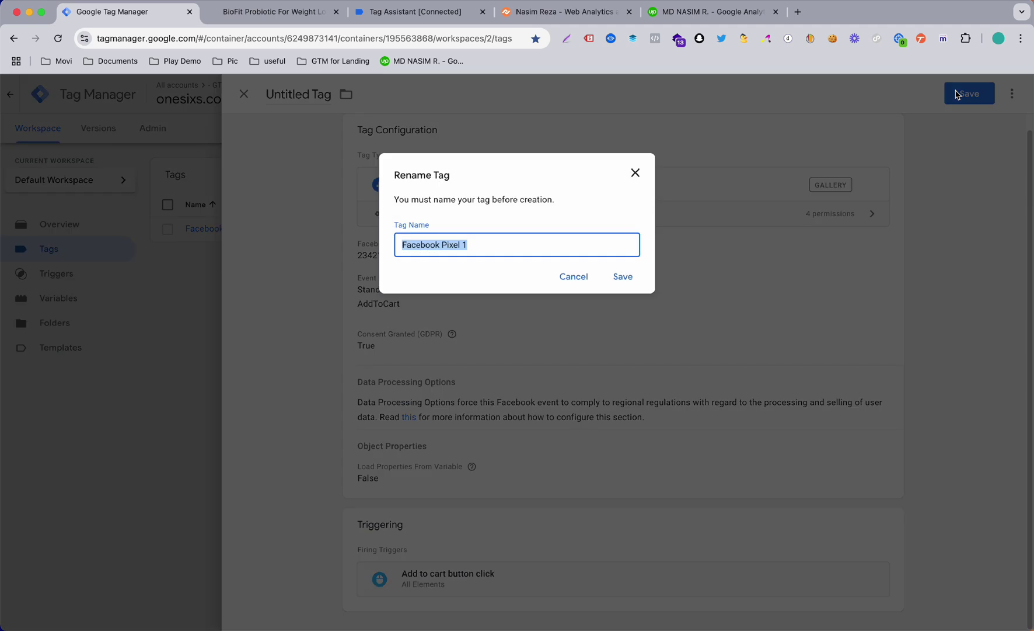
pyautogui.click(572, 244)
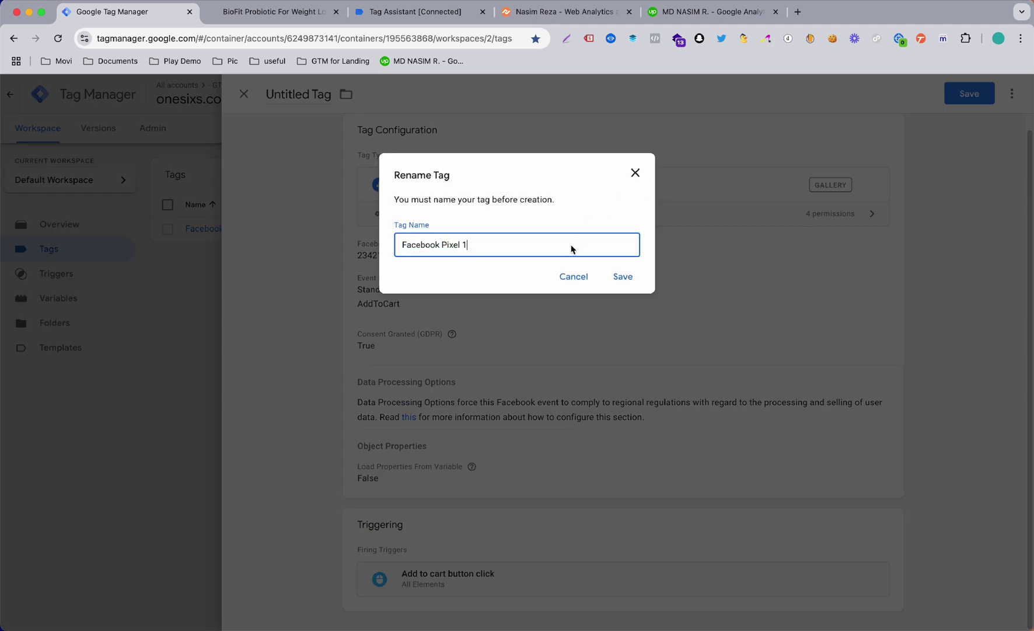
pyautogui.press('BackSpace')
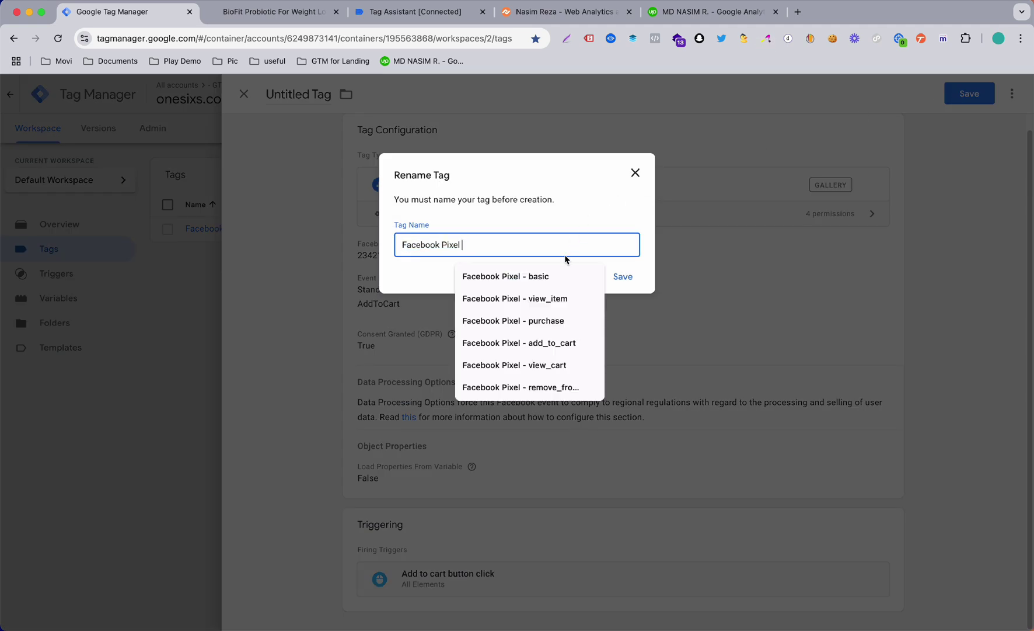
pyautogui.click(551, 343)
pyautogui.click(617, 277)
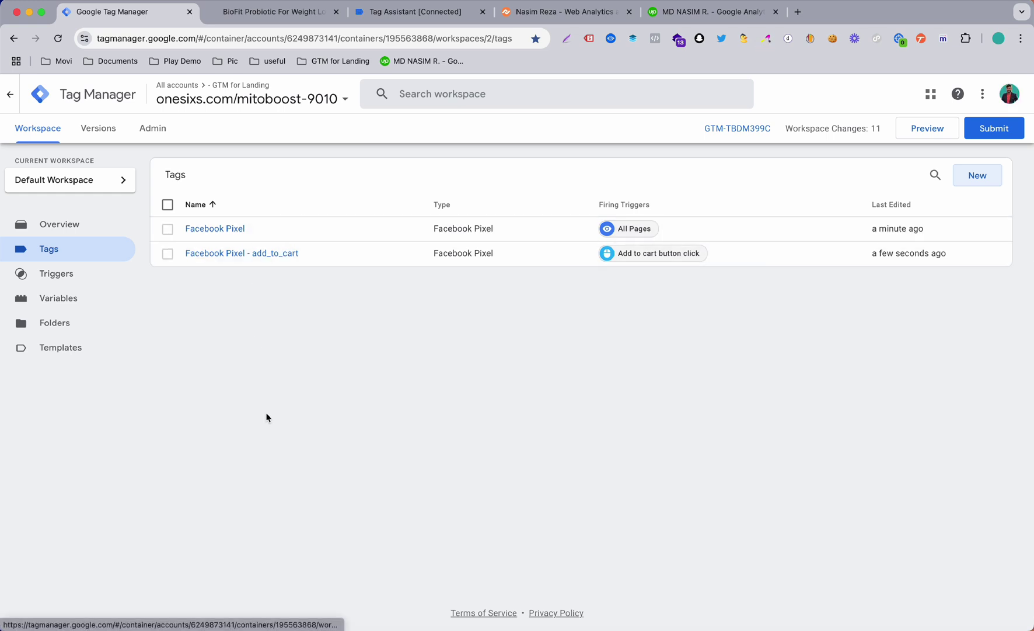
# Step: Start a container preview, then click 'add to cart' on the MitoBoost product page
pyautogui.click(928, 128)
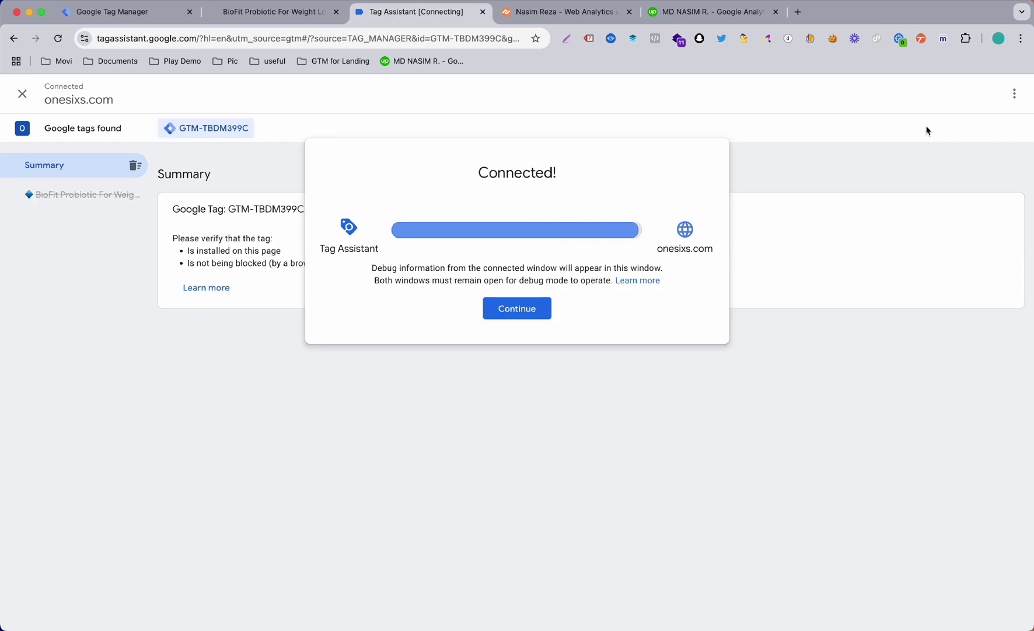
pyautogui.click(540, 306)
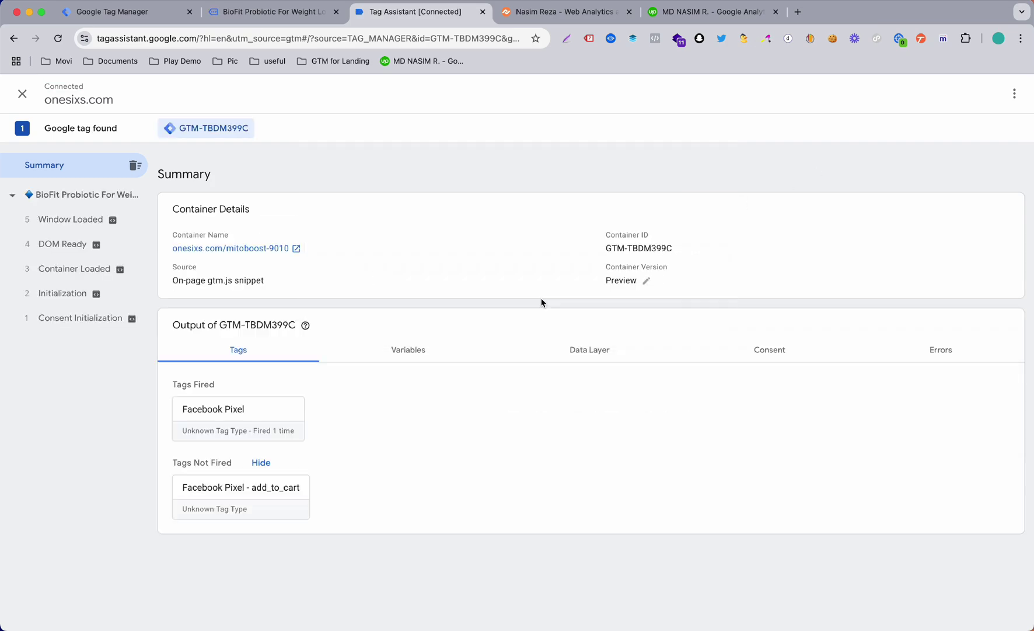
pyautogui.click(311, 22)
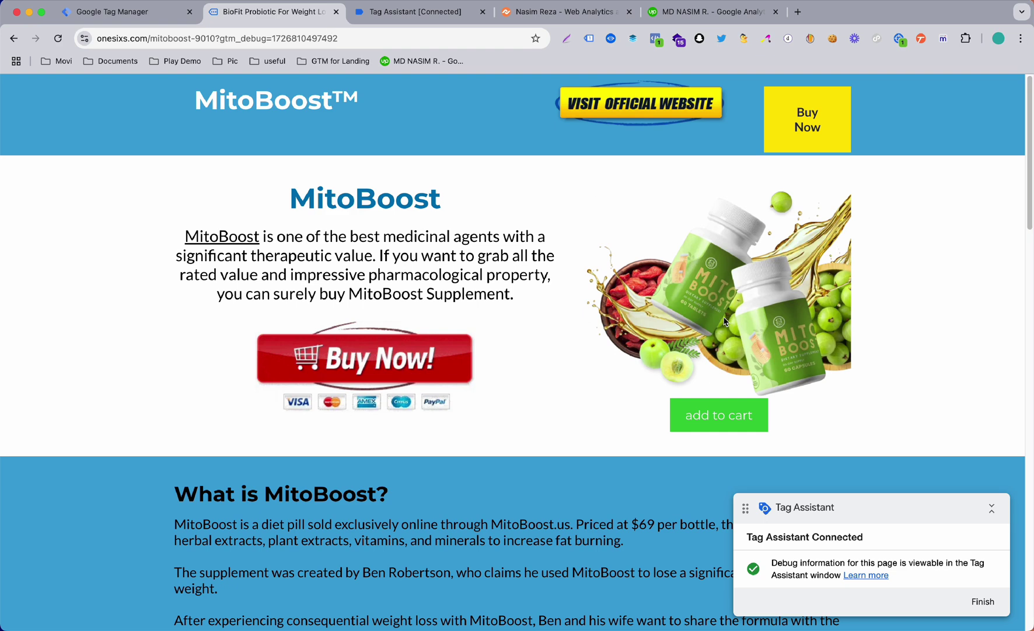
pyautogui.click(704, 416)
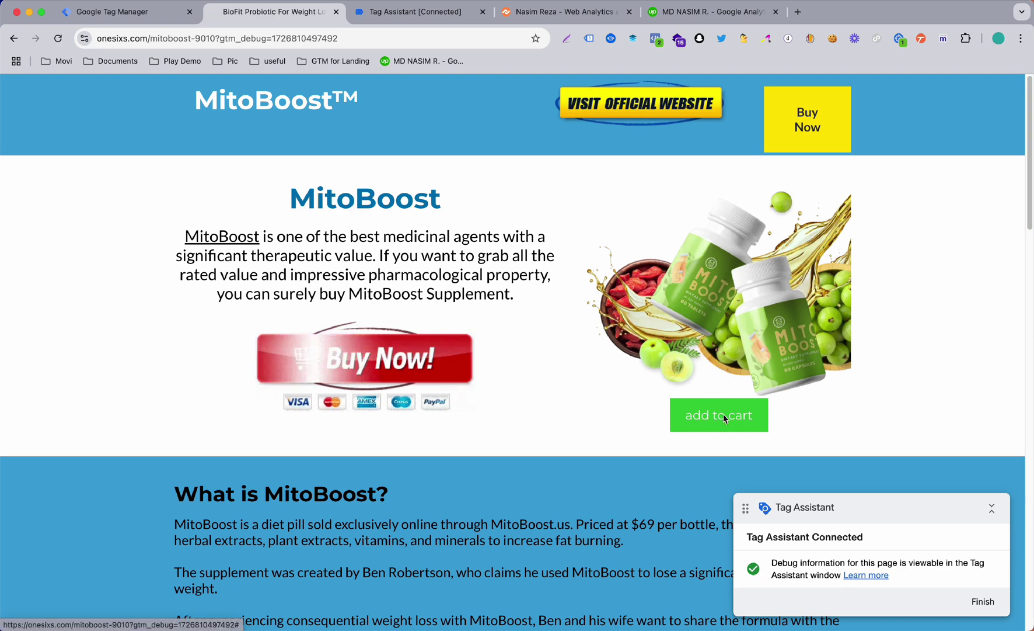
# Step: Confirm in Tag Assistant that Facebook Pixel - add_to_cart fired on the Click event
pyautogui.click(416, 11)
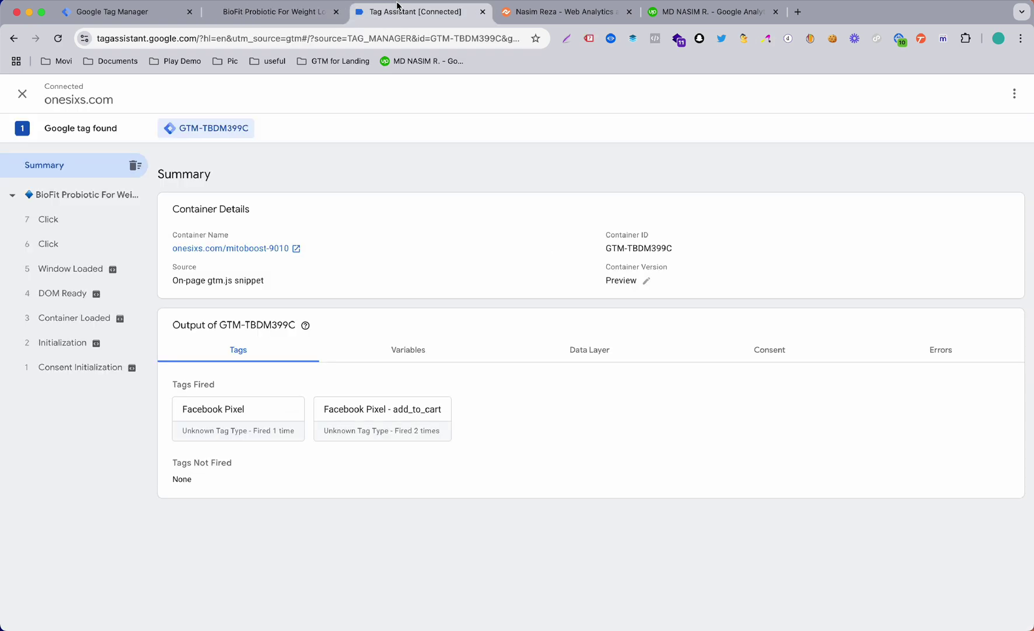
pyautogui.click(109, 238)
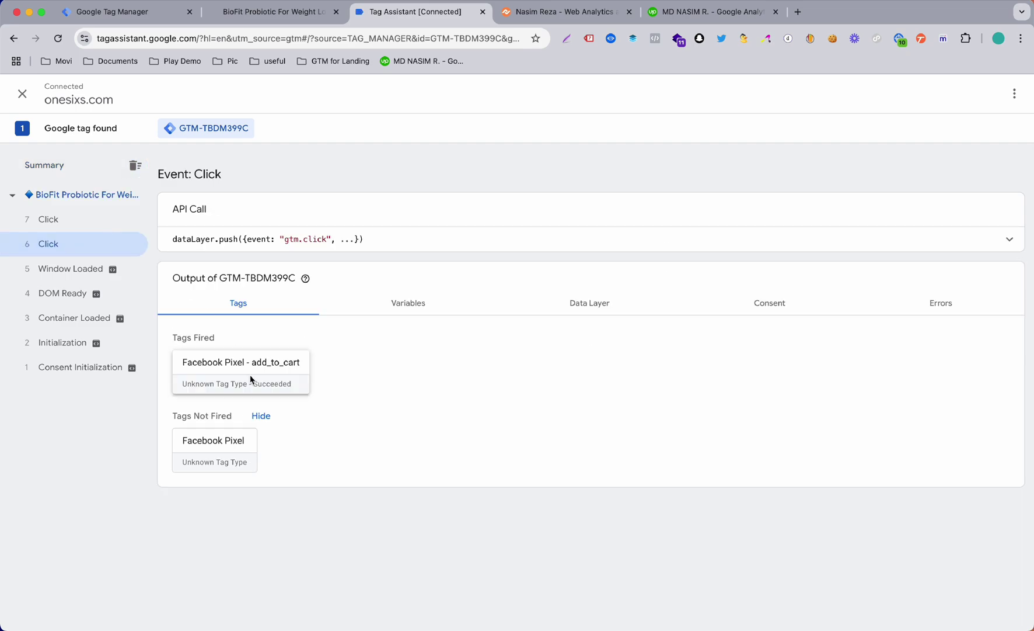
pyautogui.click(288, 392)
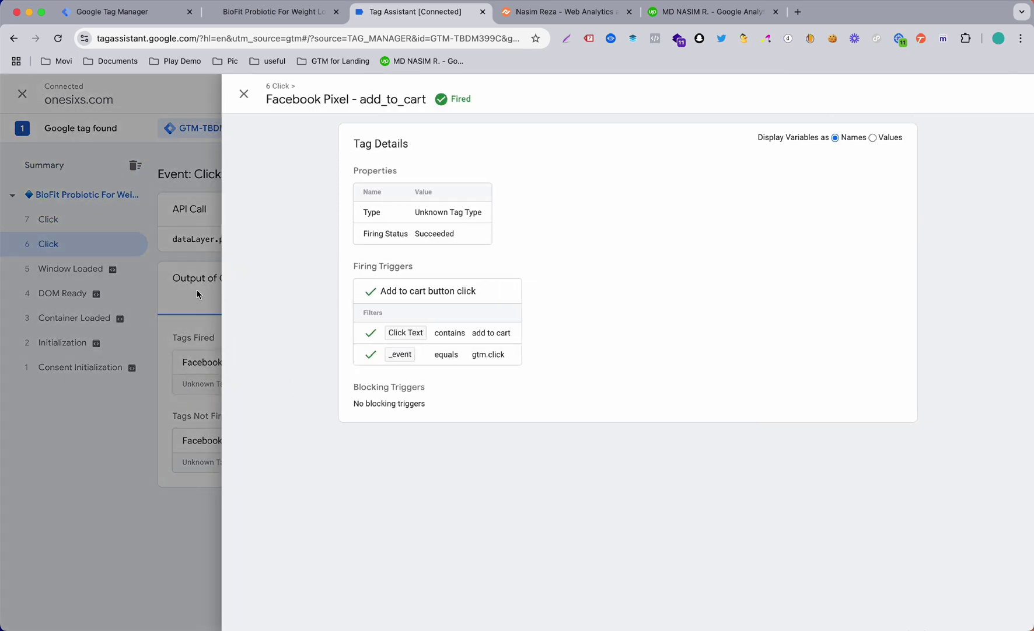
pyautogui.press('Escape')
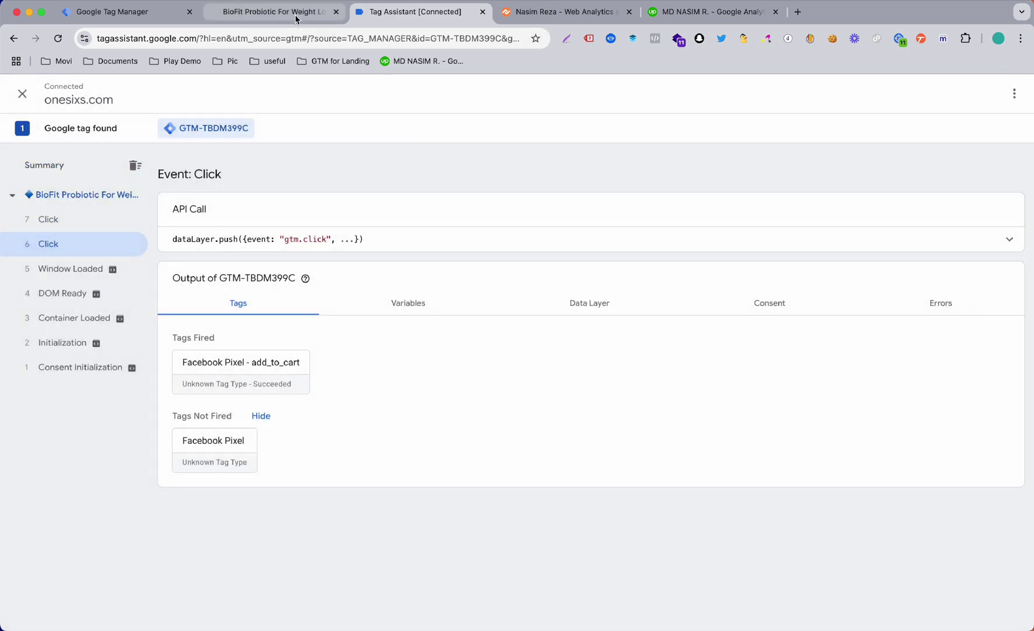
pyautogui.click(269, 12)
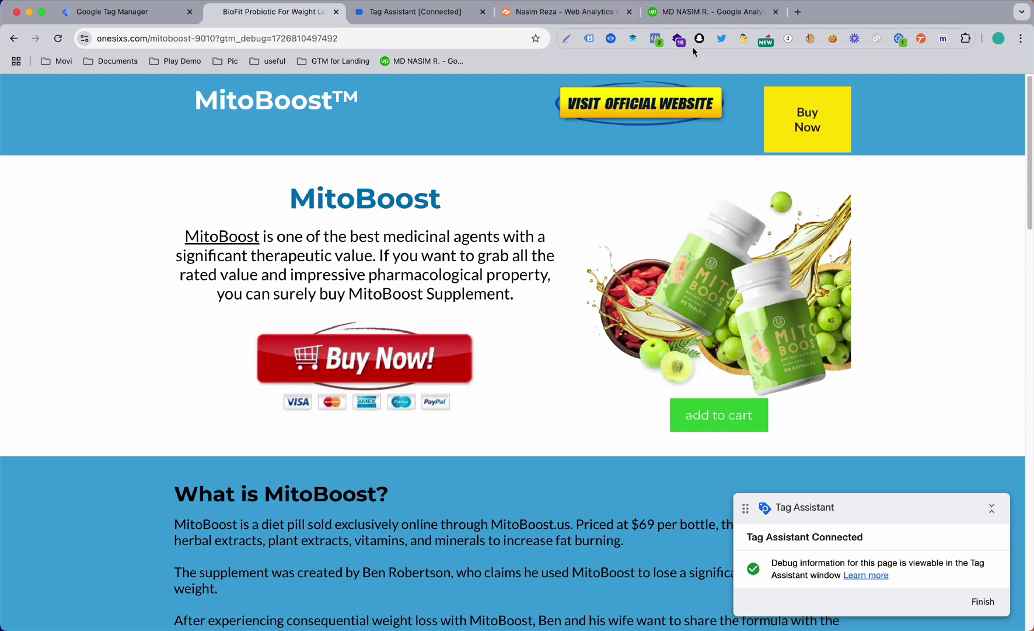
# Step: Check Meta Pixel Helper shows the AddToCart and PageView events, then return to the portfolio site
pyautogui.click(654, 39)
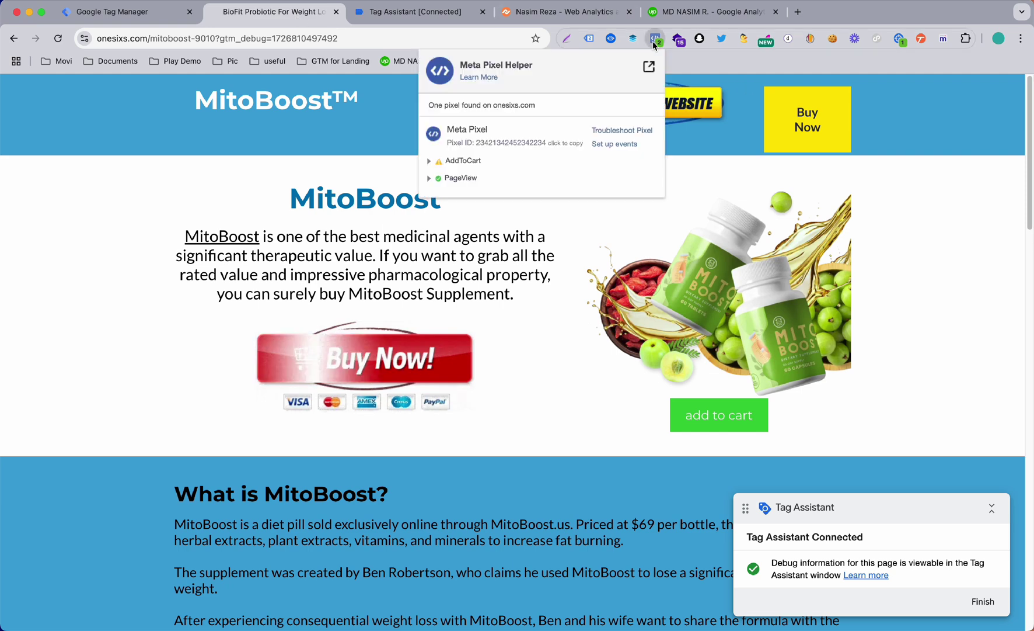
pyautogui.click(465, 162)
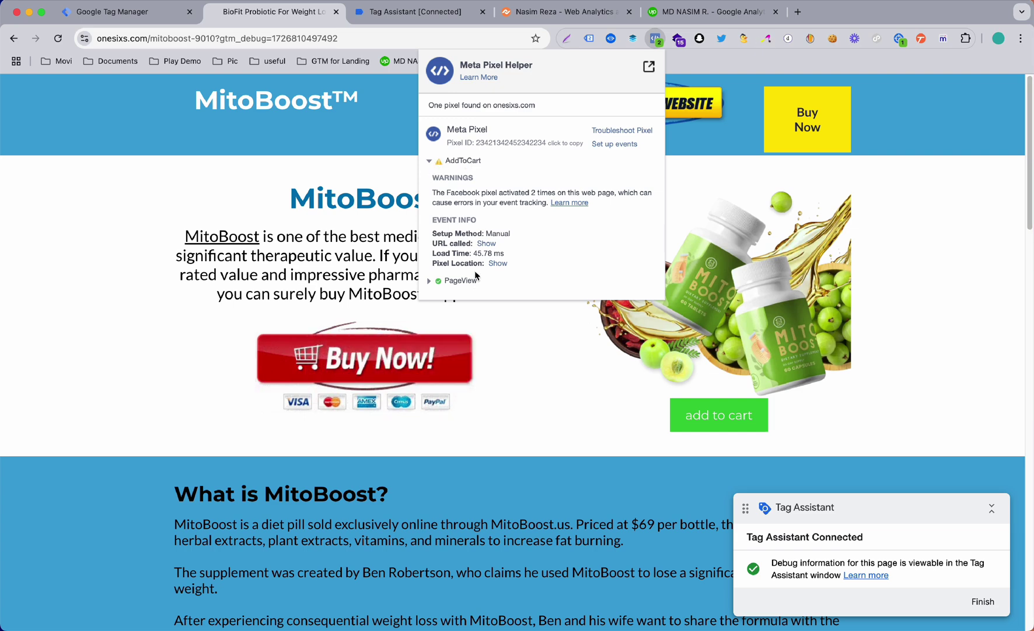
pyautogui.click(450, 165)
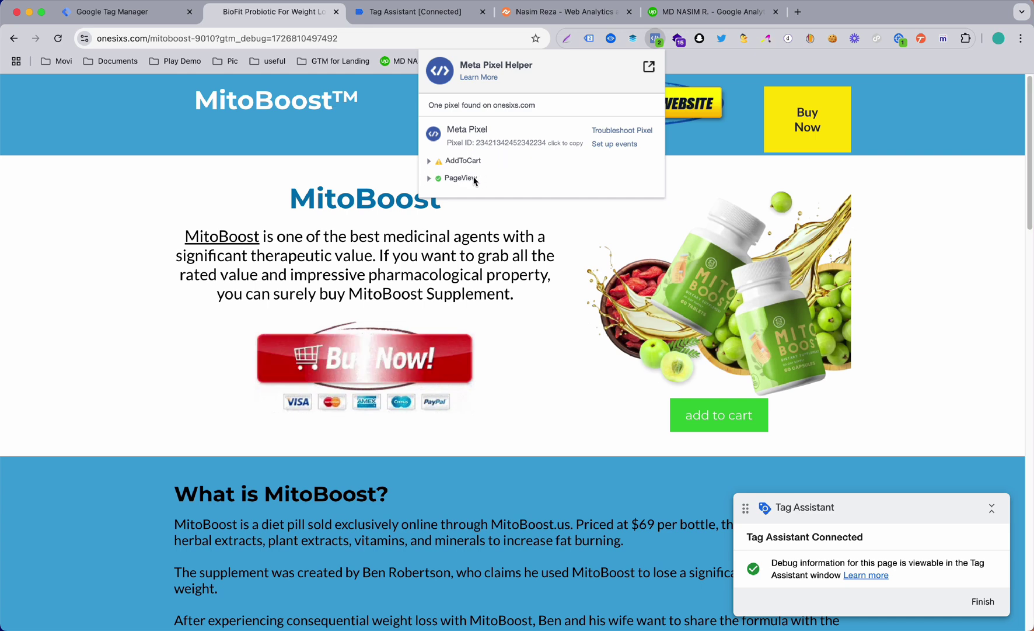
pyautogui.click(314, 166)
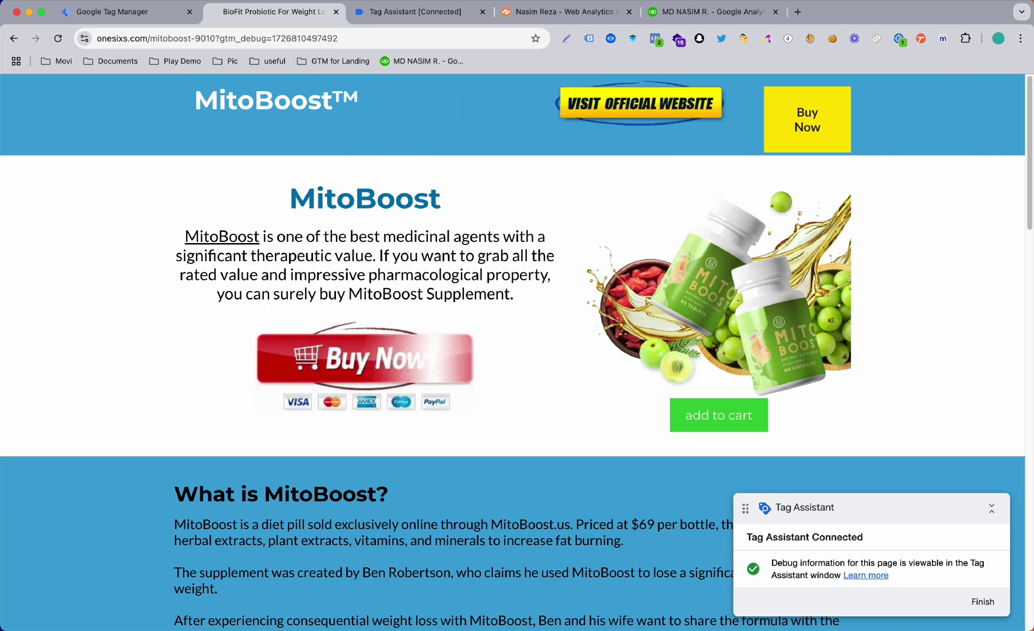
pyautogui.click(141, 13)
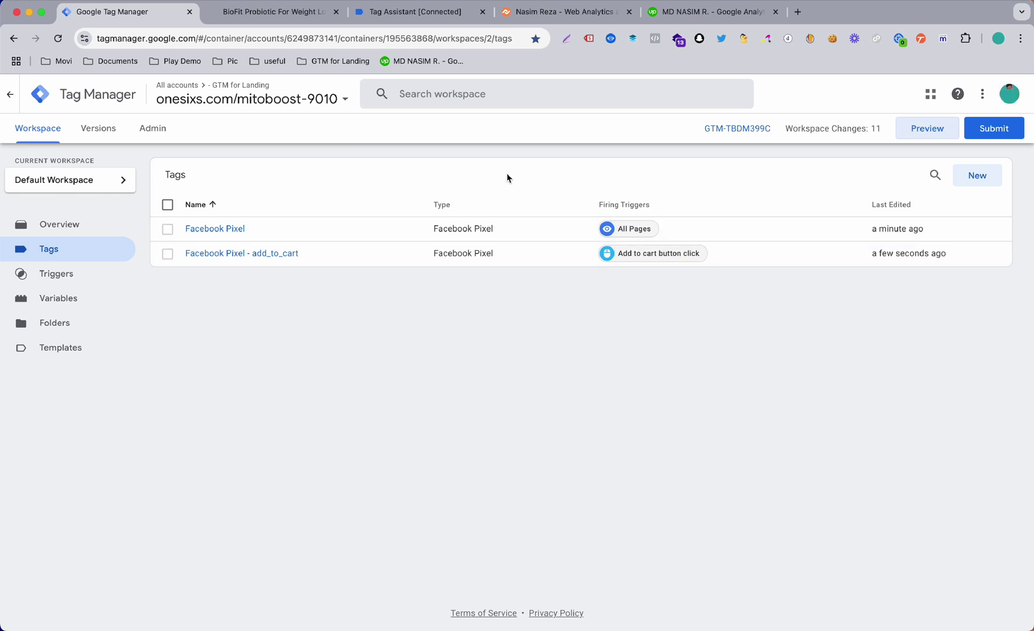
pyautogui.click(547, 13)
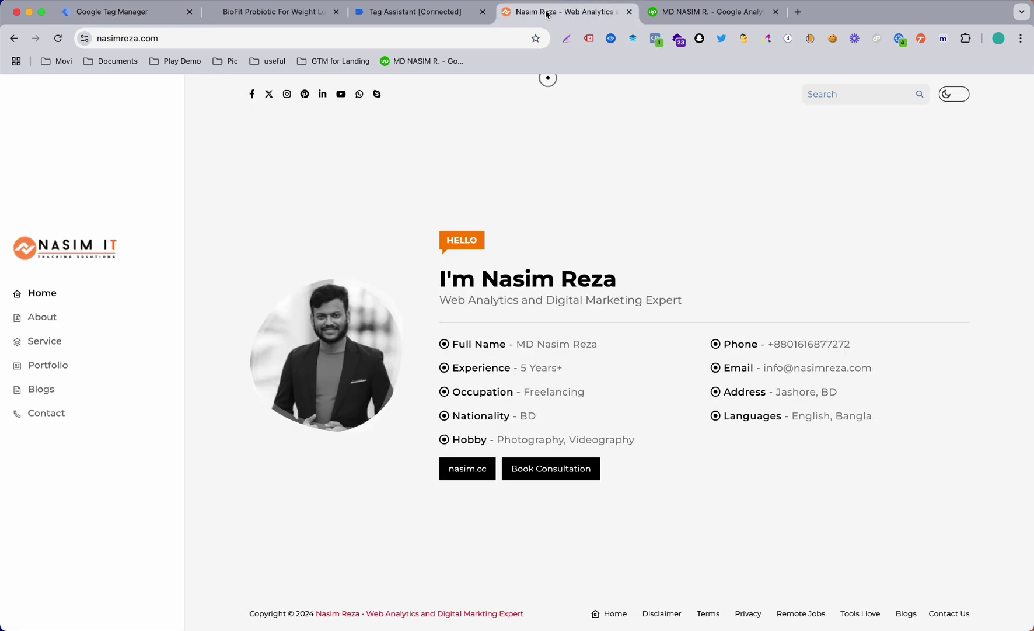